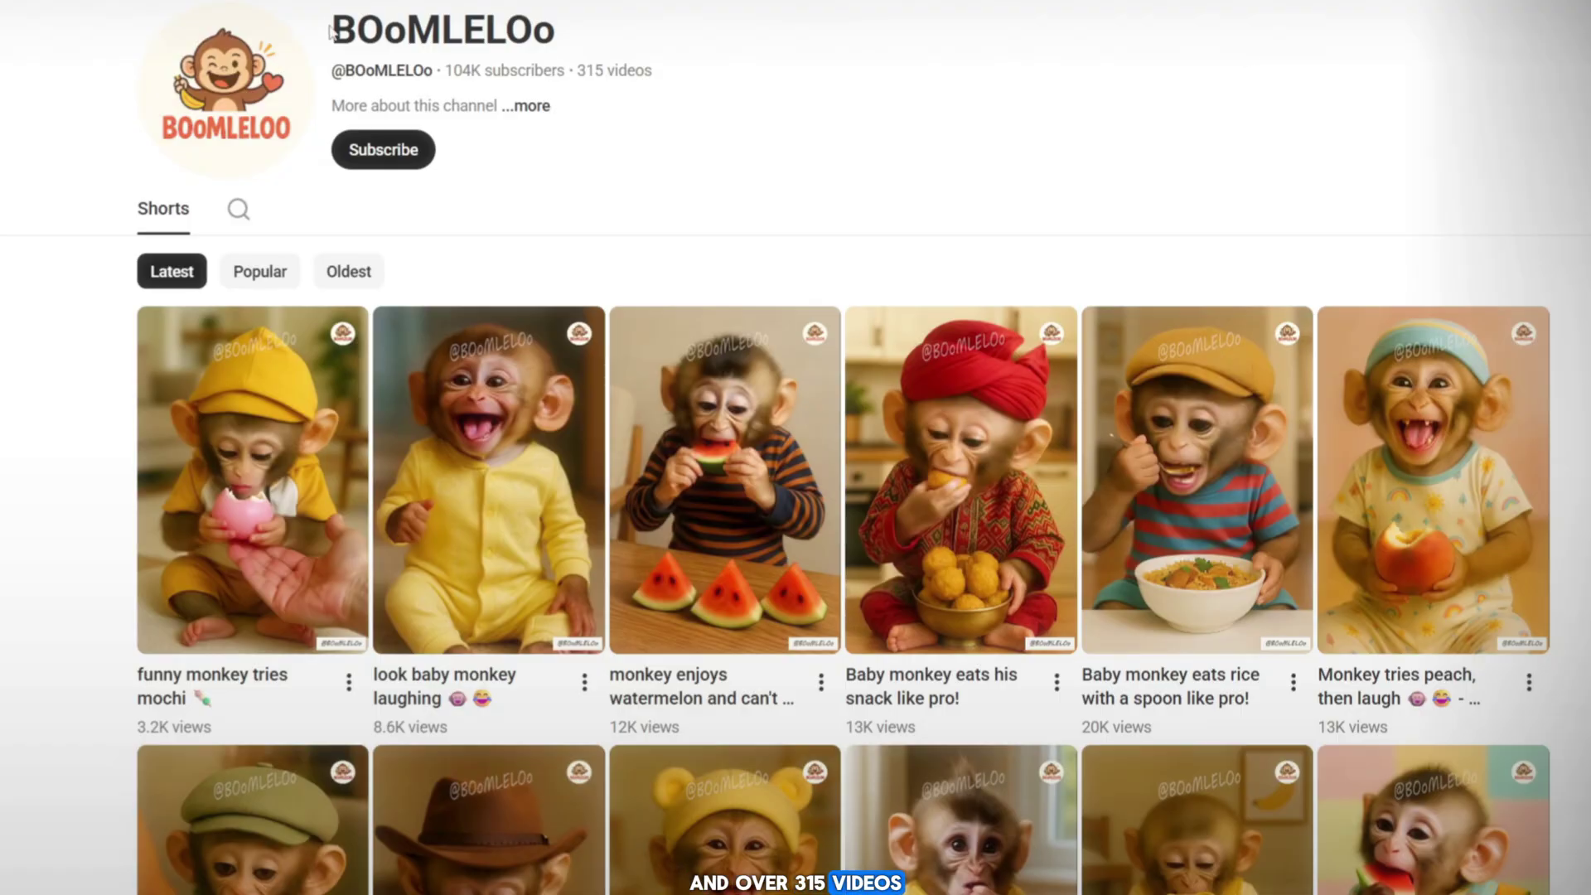
Sort BOoMLELOo's Shorts by Popular and scroll the grid, topped by the 55M-view monkey clip.
drag(331, 27, 495, 37)
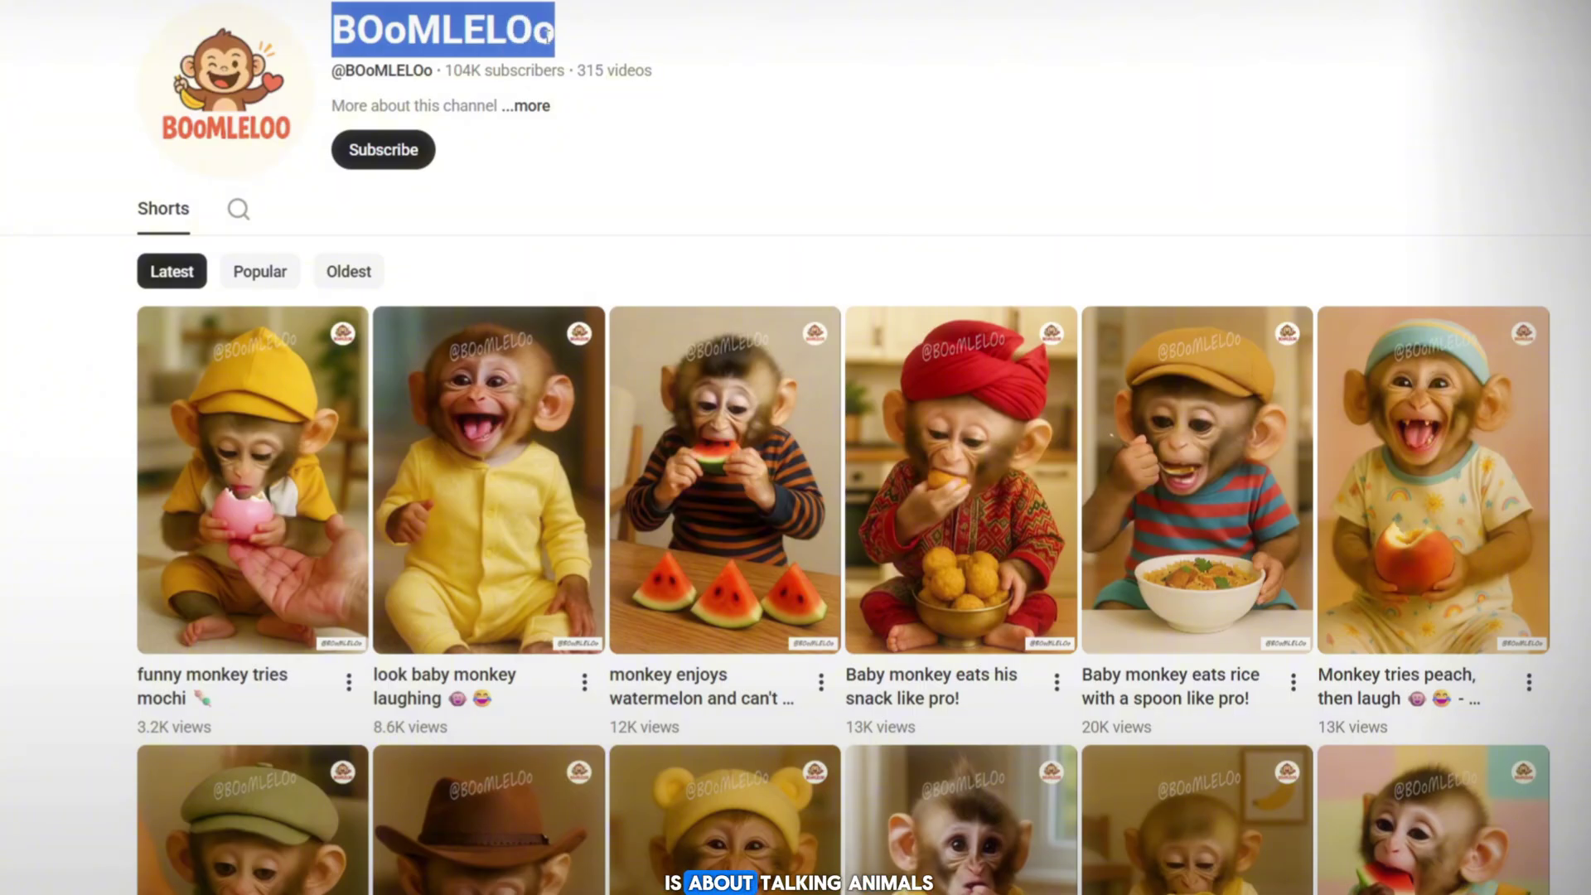
click(534, 108)
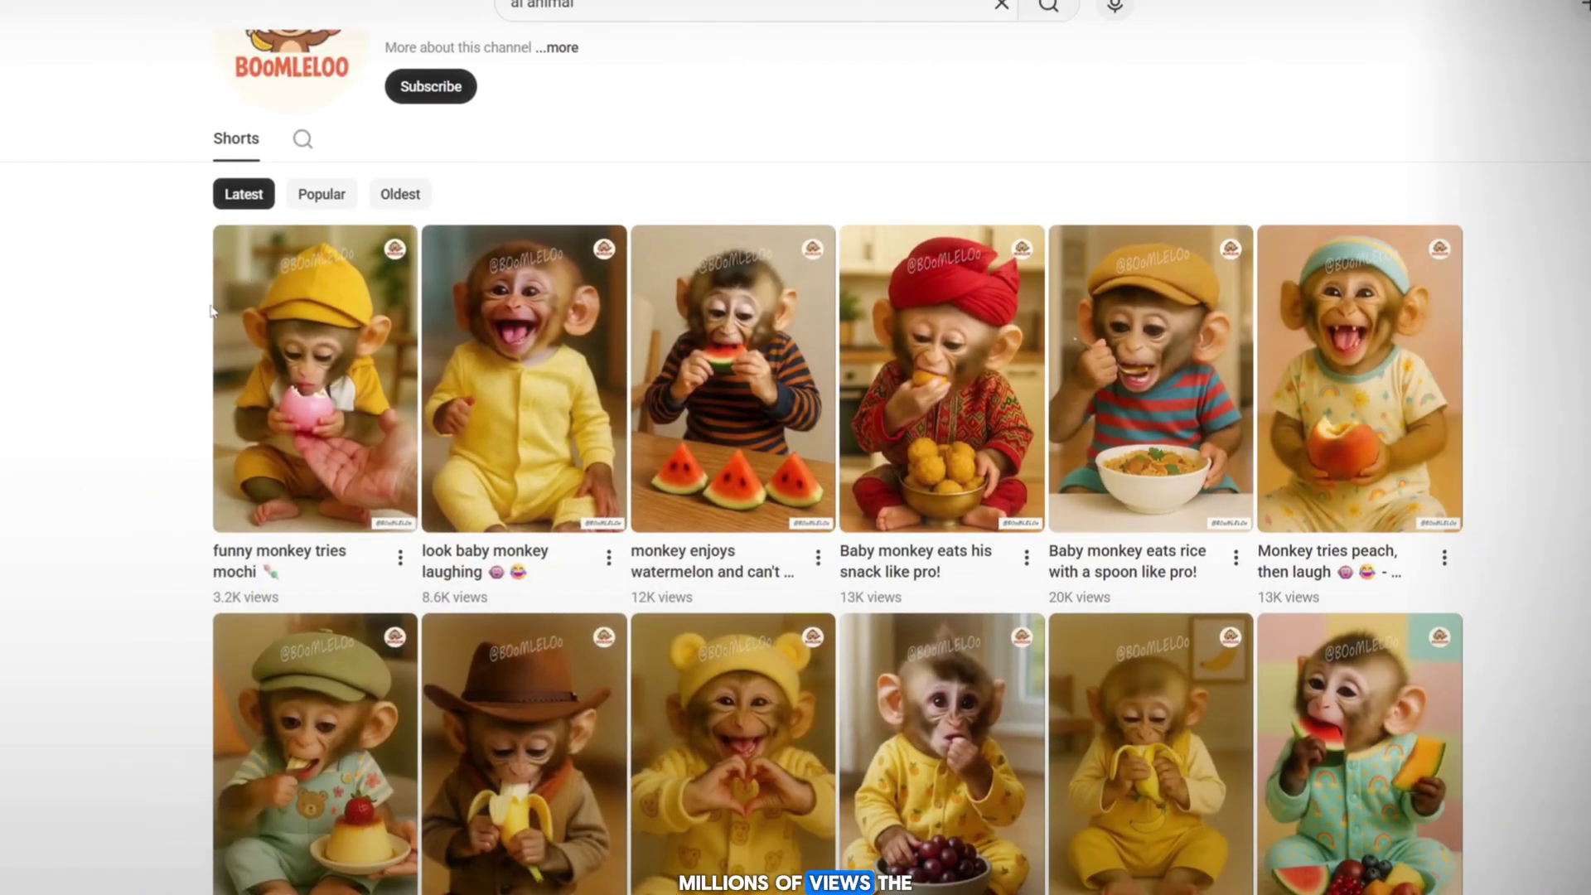
click(320, 194)
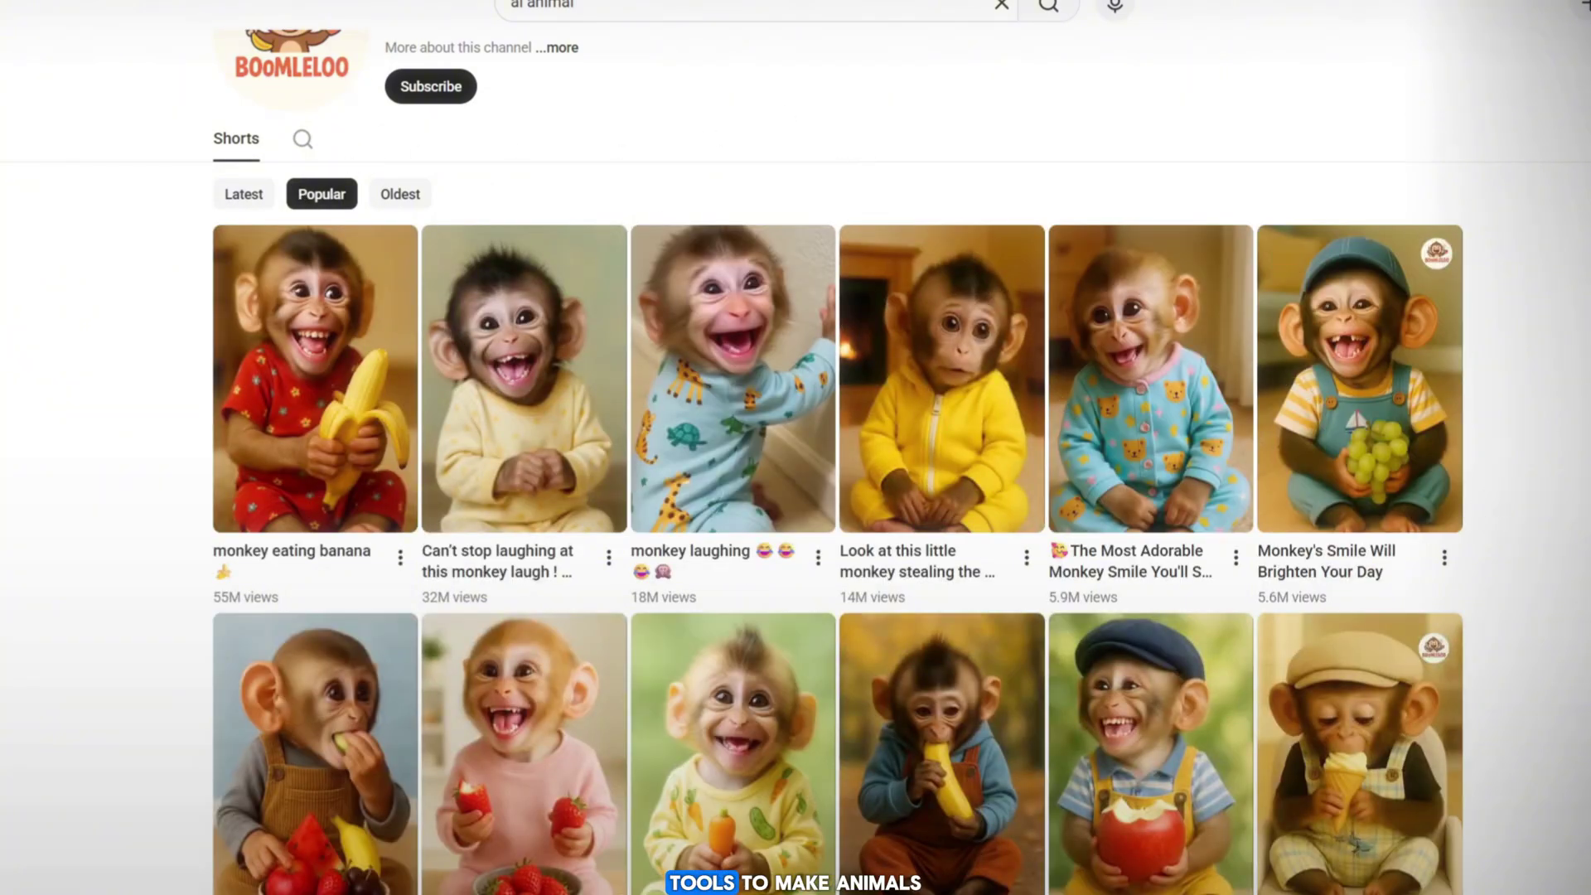
scroll(836, 514, down, 1)
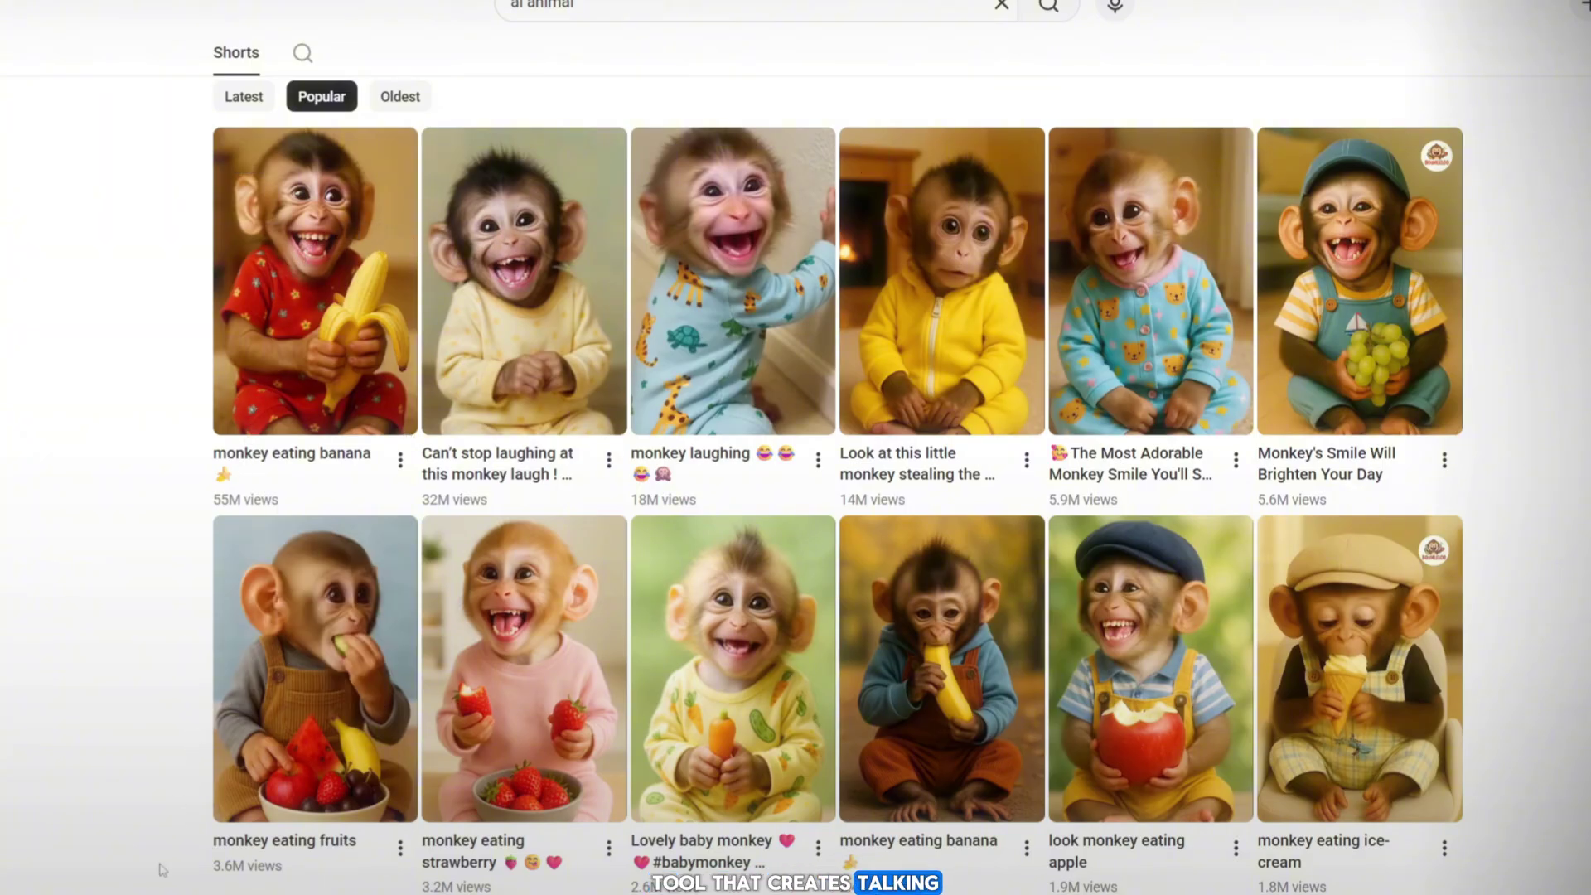
scroll(1553, 299, down, 3)
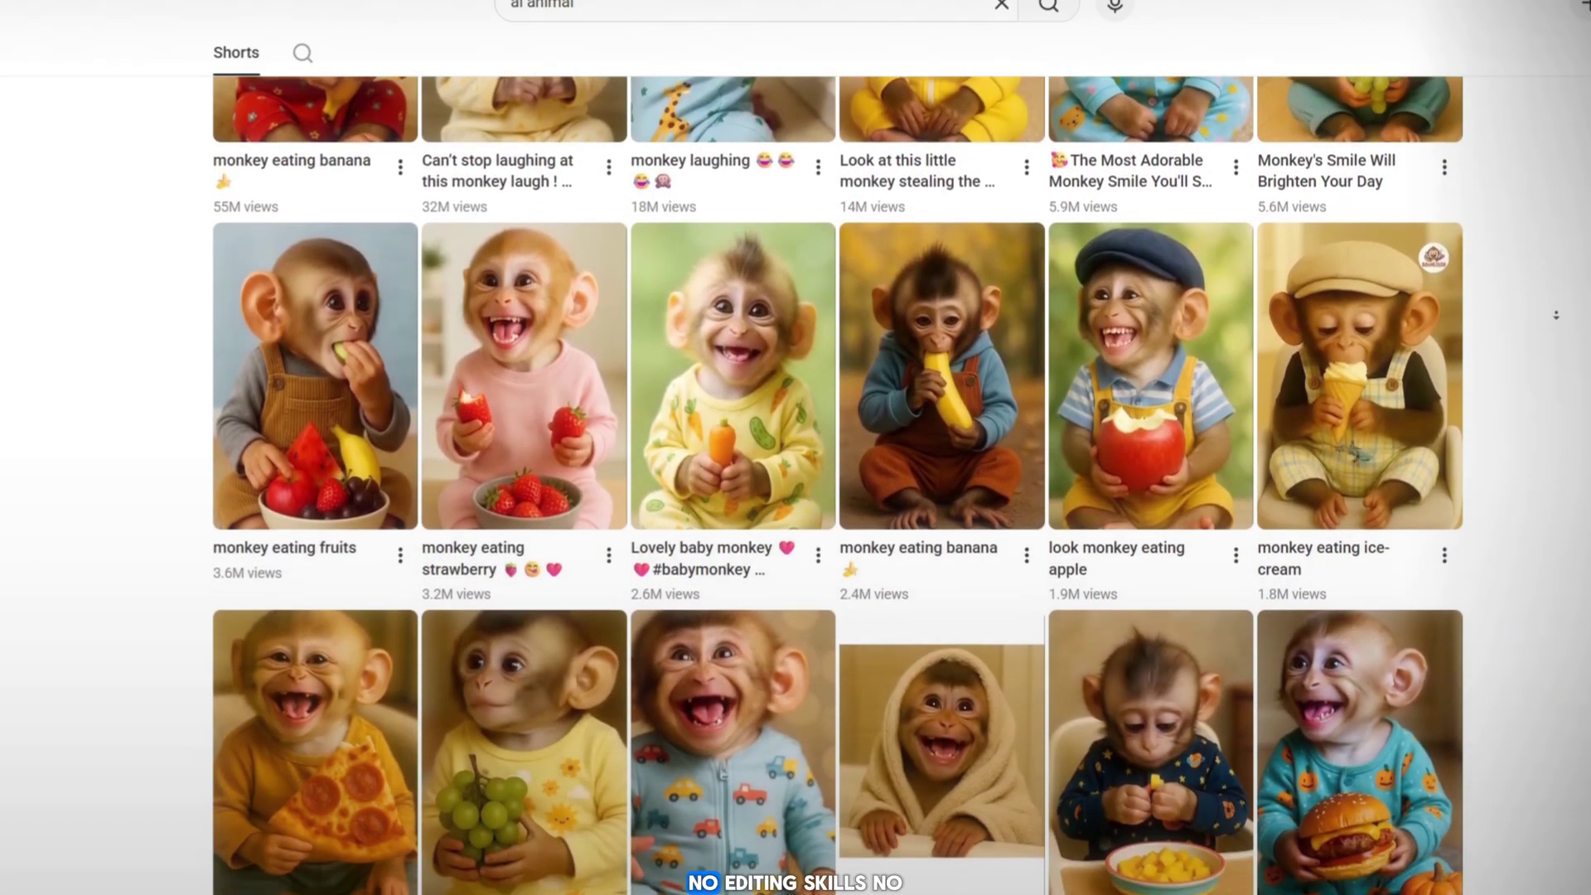
scroll(1555, 315, up, 5)
scroll(1554, 176, up, 2)
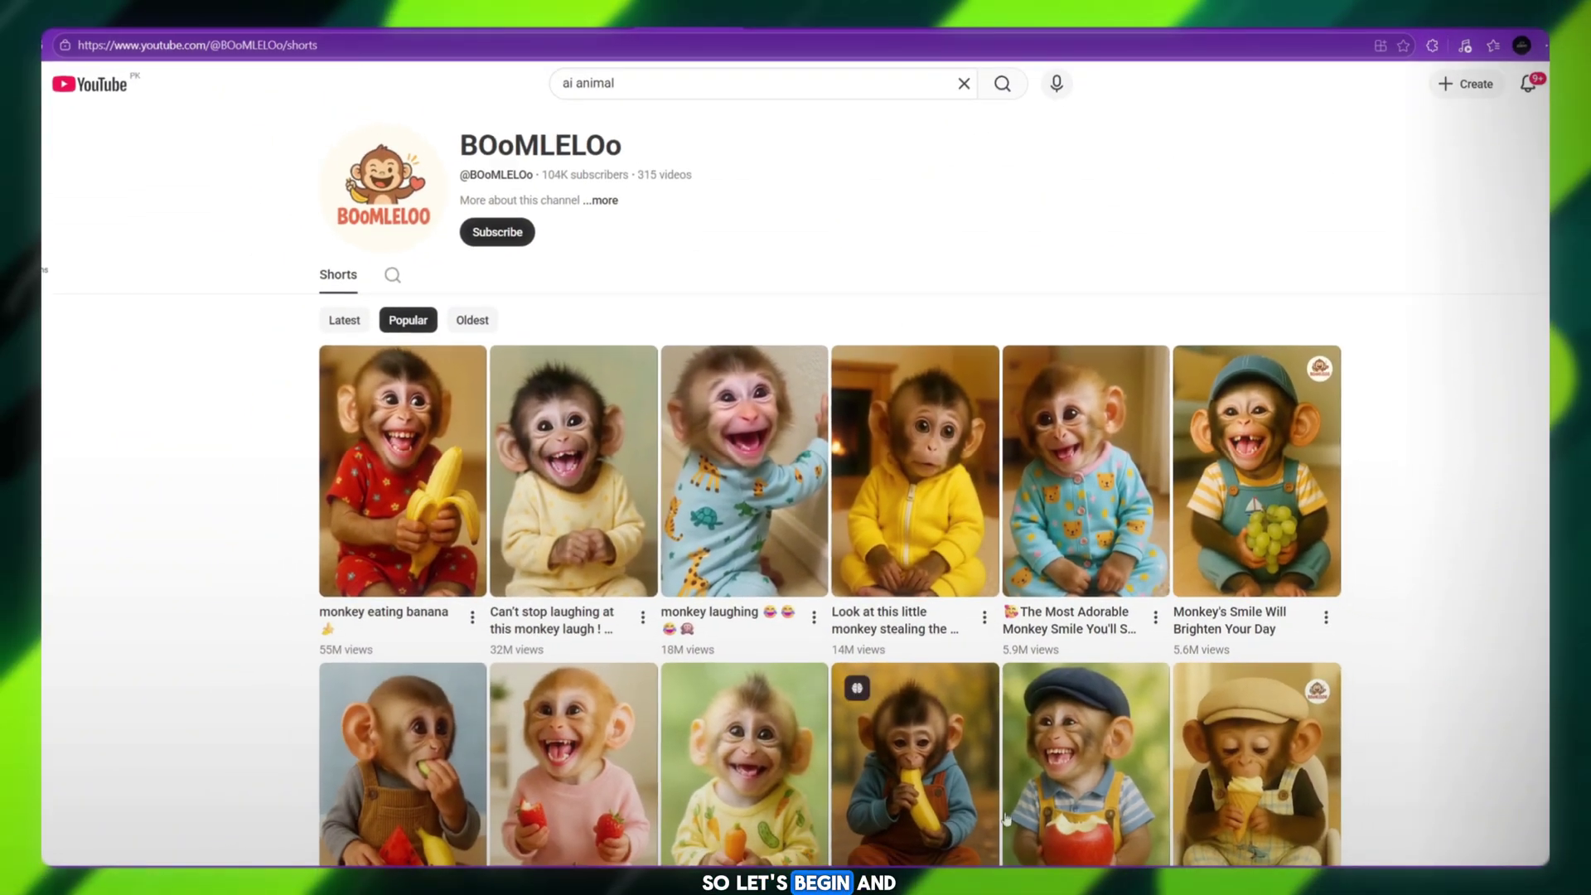
In ChatGPT, highlight the baby Pixar-style animals Master Prompt text, then deselect it.
click(1032, 857)
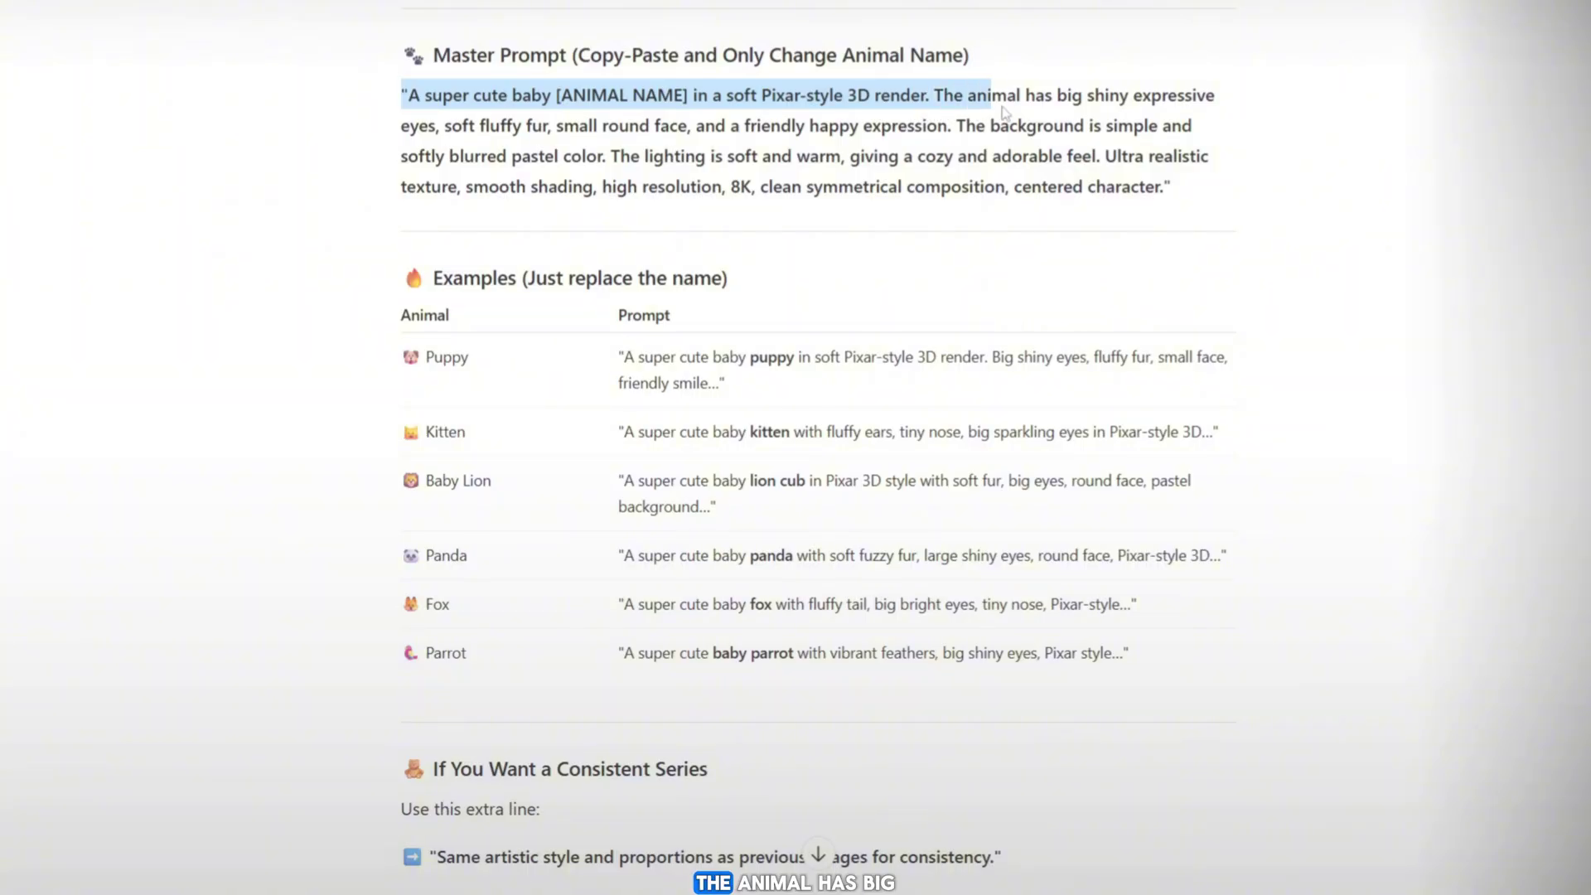
drag(1100, 105, 446, 132)
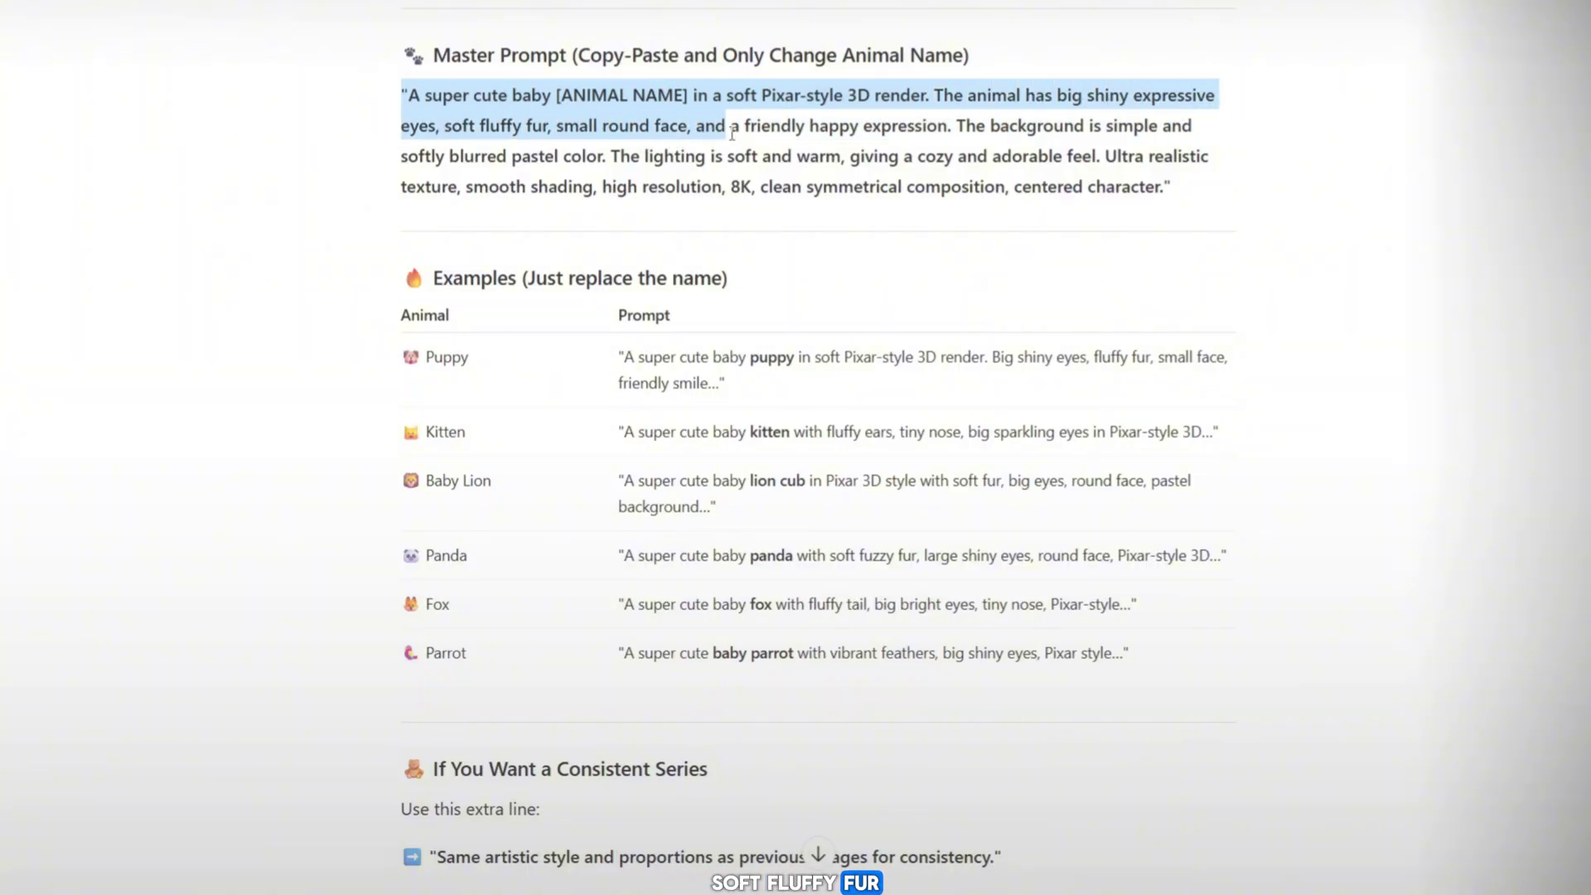
drag(934, 146, 1213, 183)
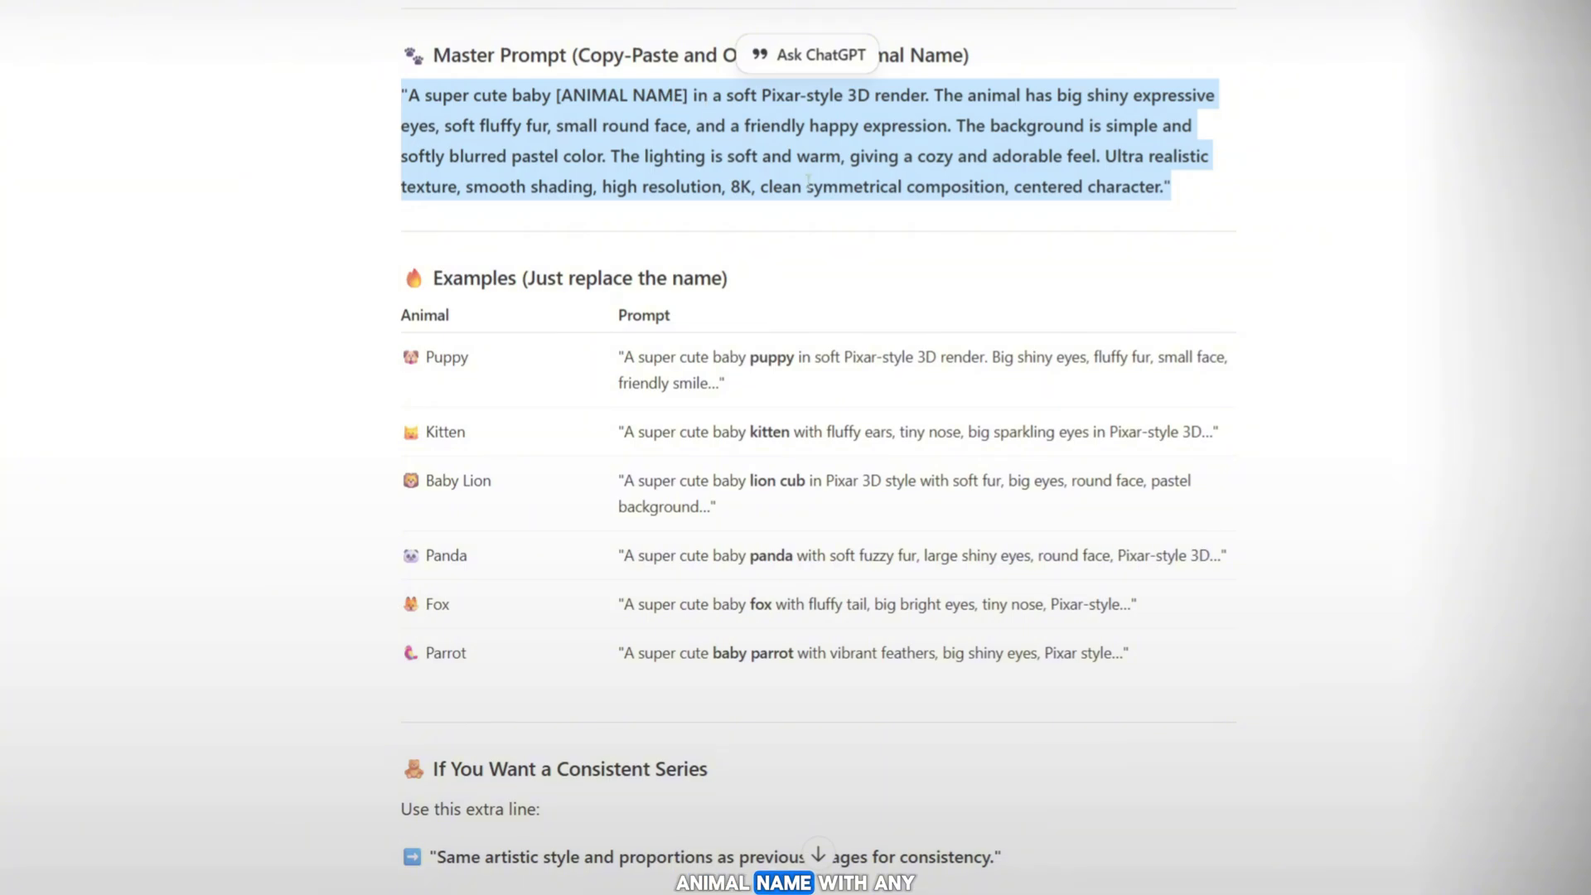
click(1357, 278)
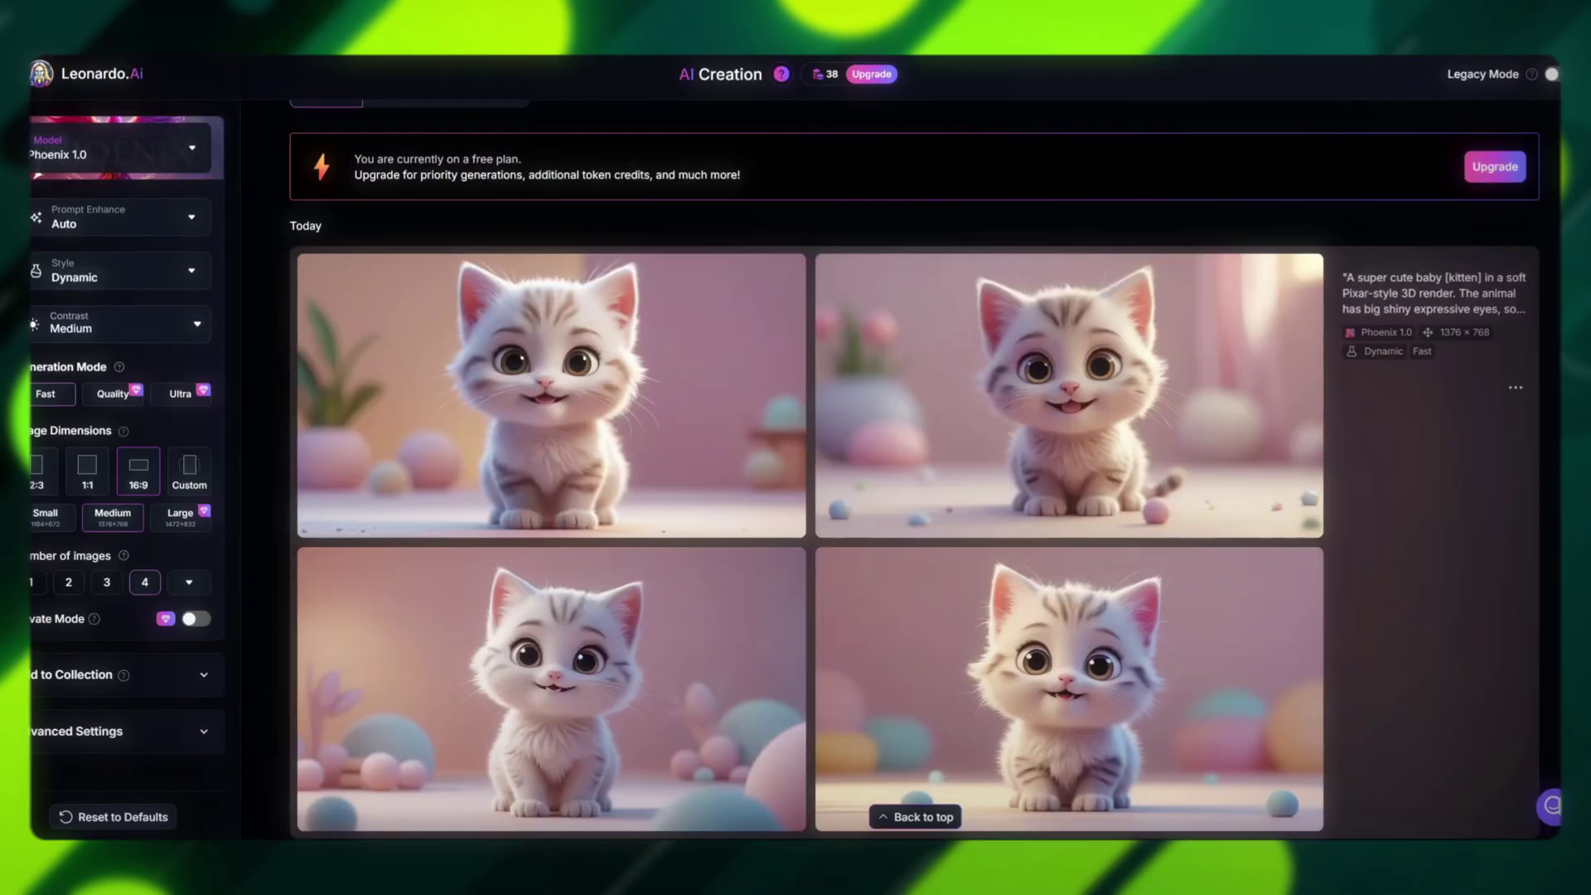
scroll(1082, 430, down, 1)
scroll(1082, 430, down, 1)
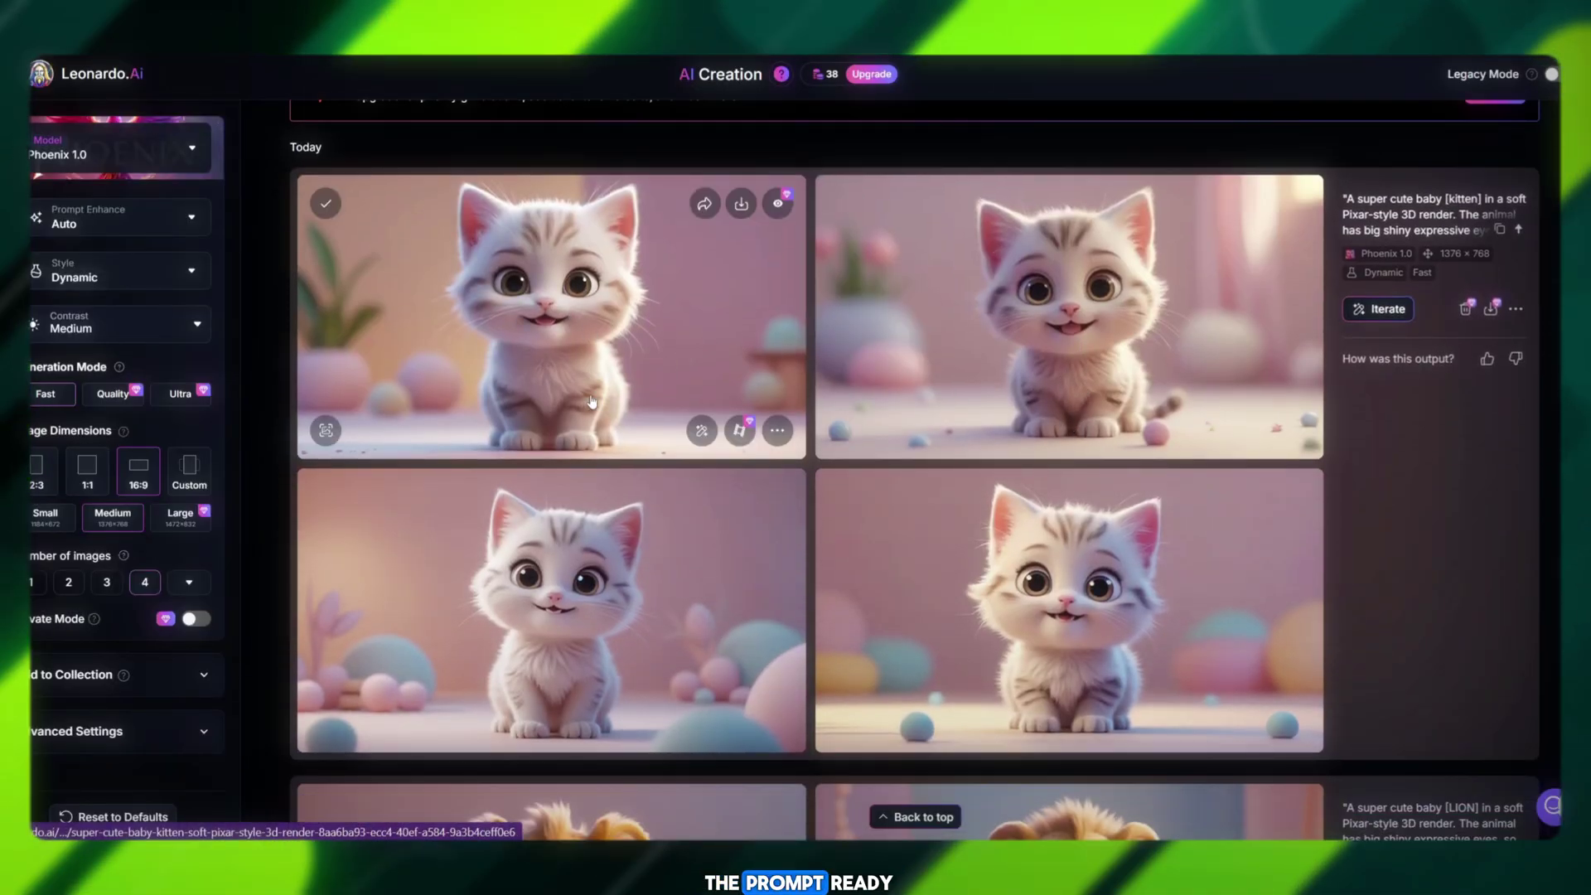
scroll(588, 470, down, 3)
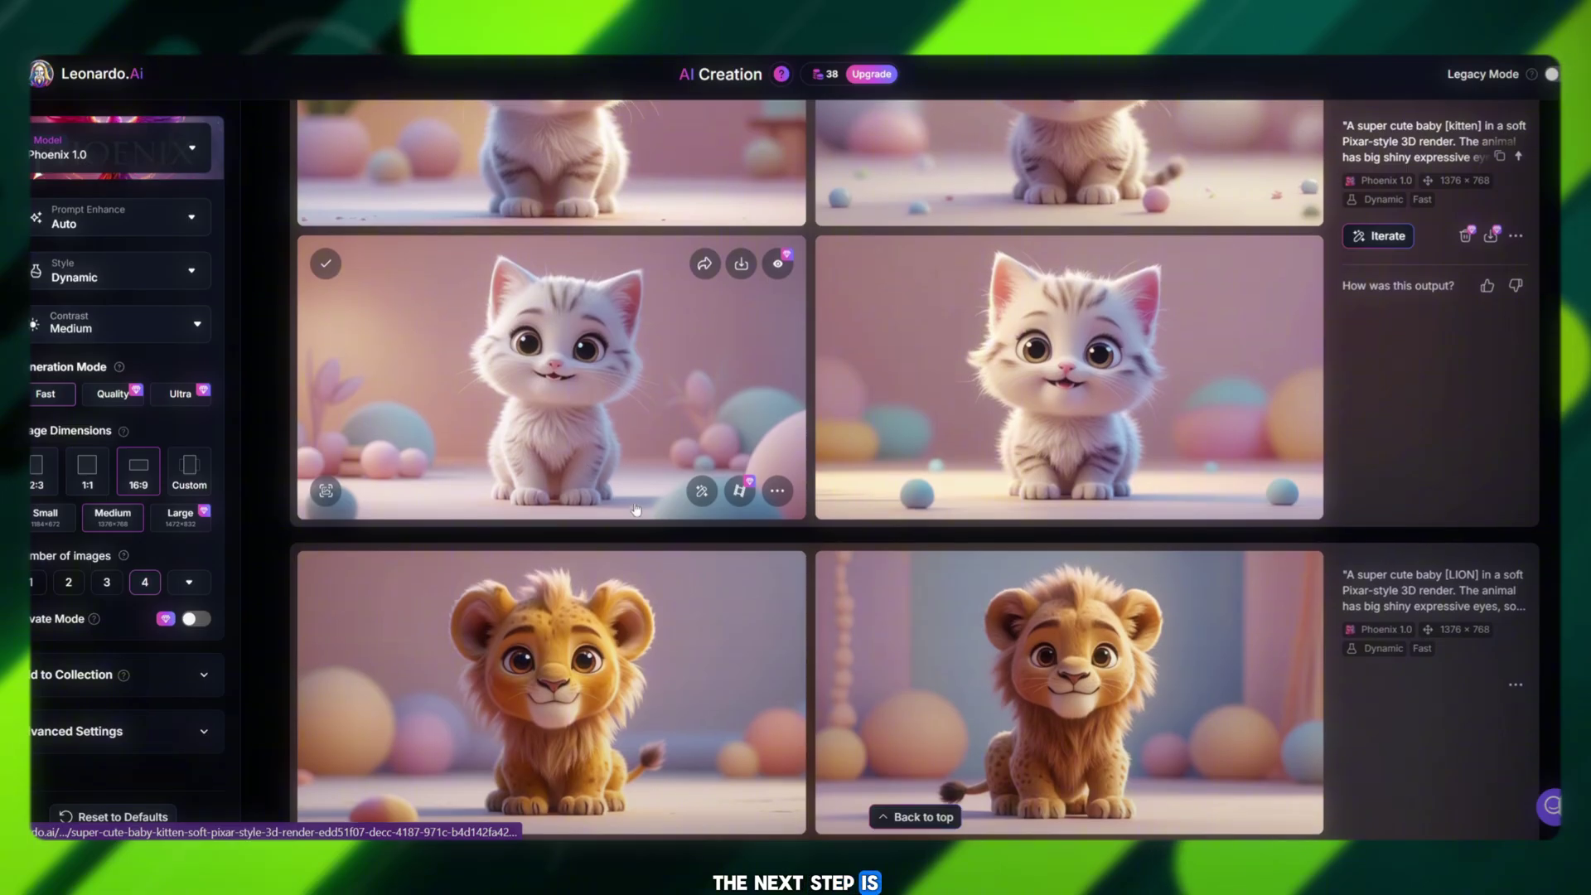
scroll(641, 507, down, 2)
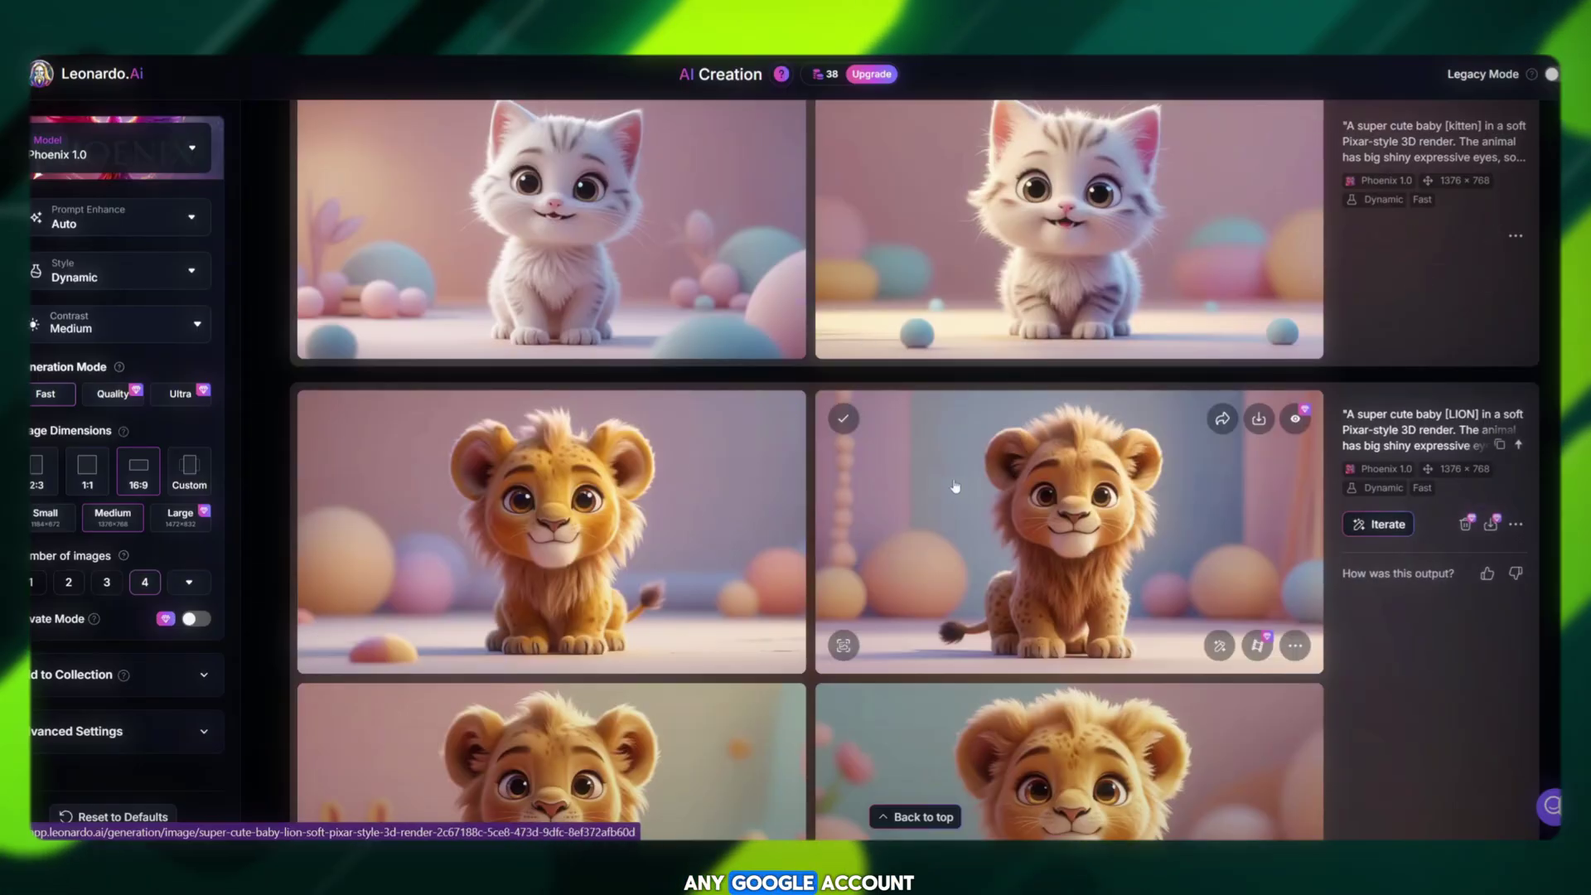
scroll(952, 488, down, 3)
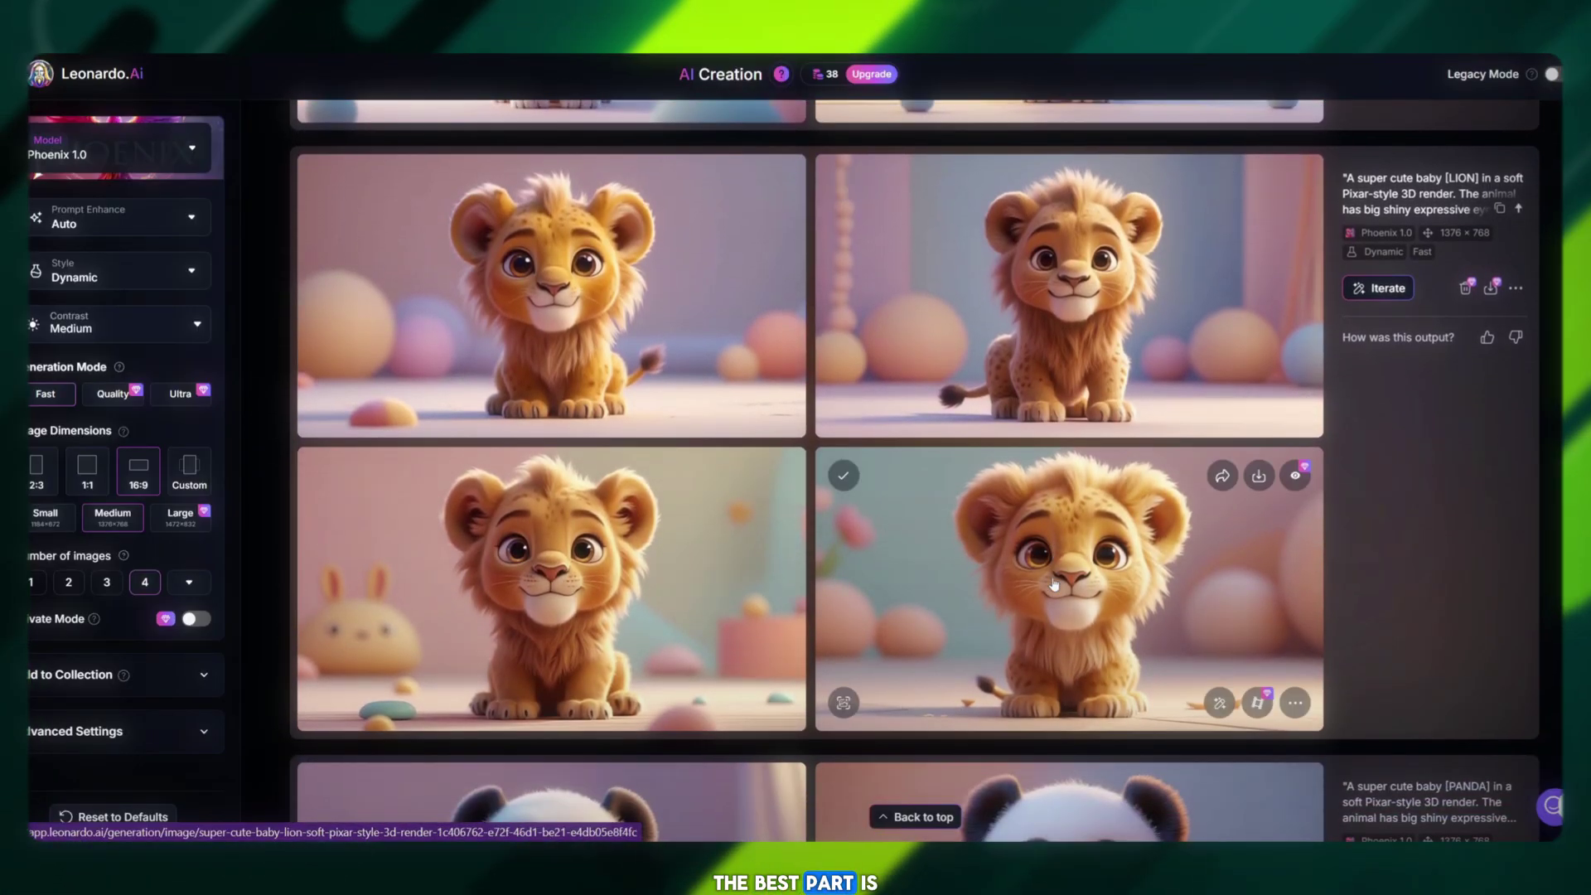
scroll(1053, 585, down, 1)
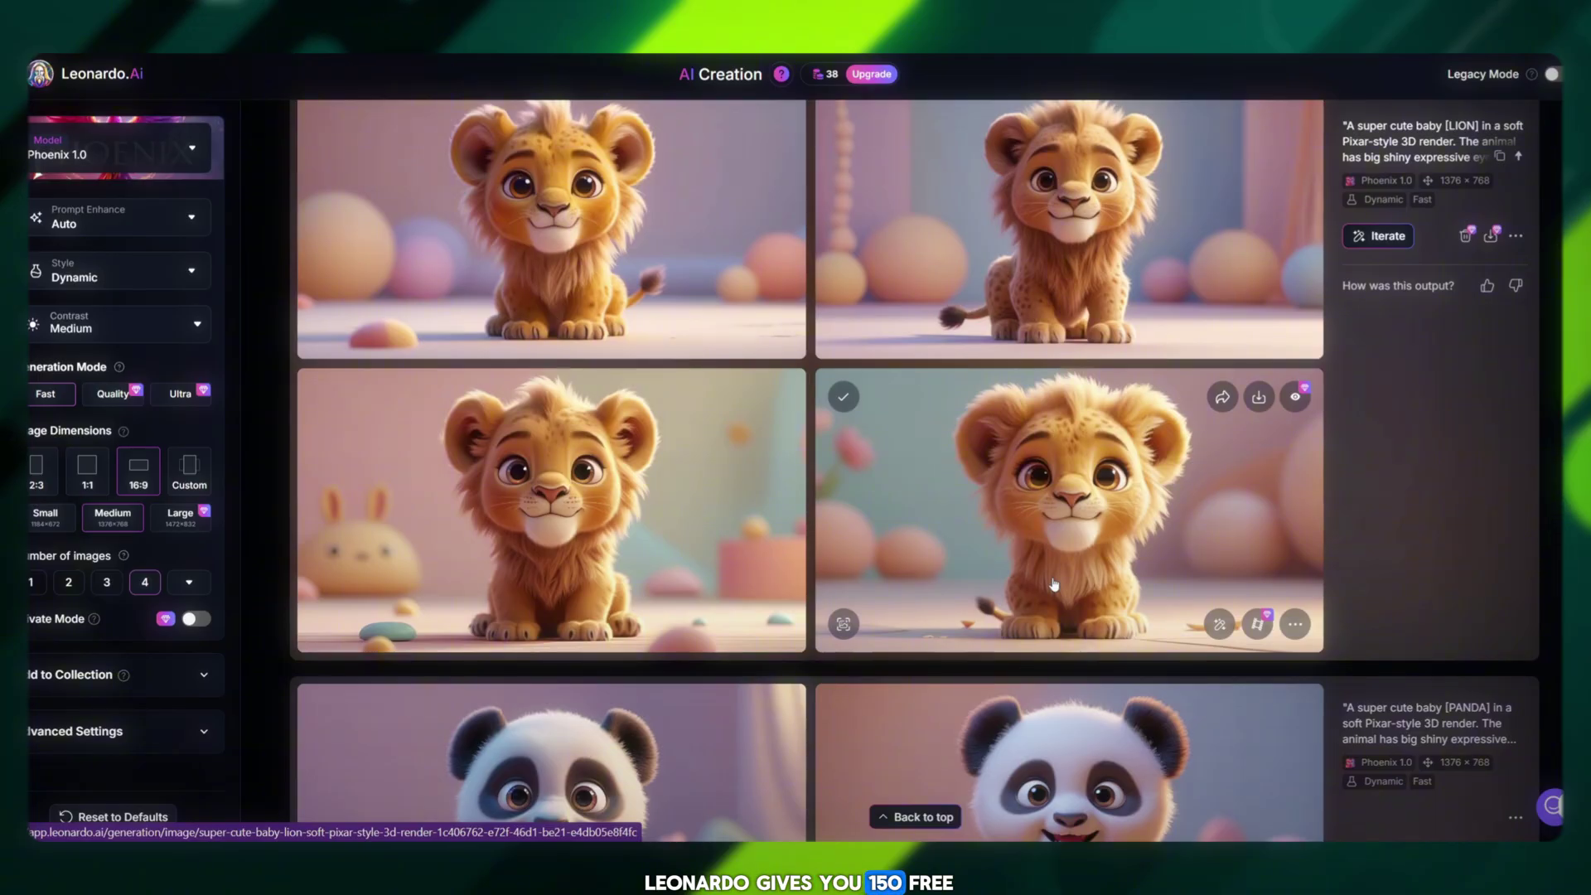
scroll(1053, 584, down, 2)
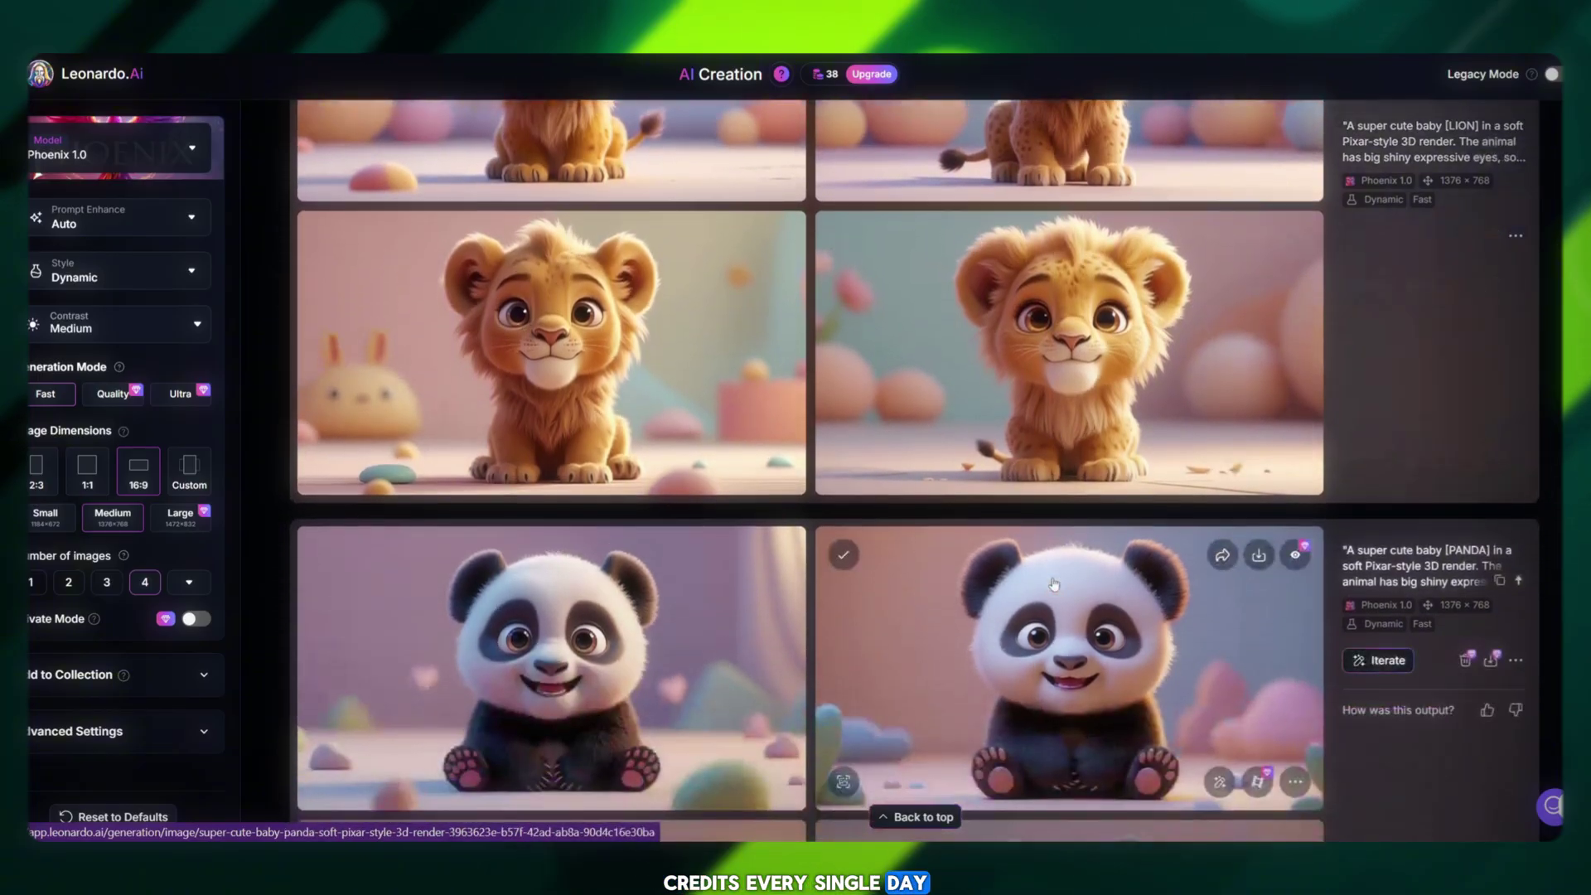
scroll(1053, 585, up, 5)
scroll(1053, 585, up, 9)
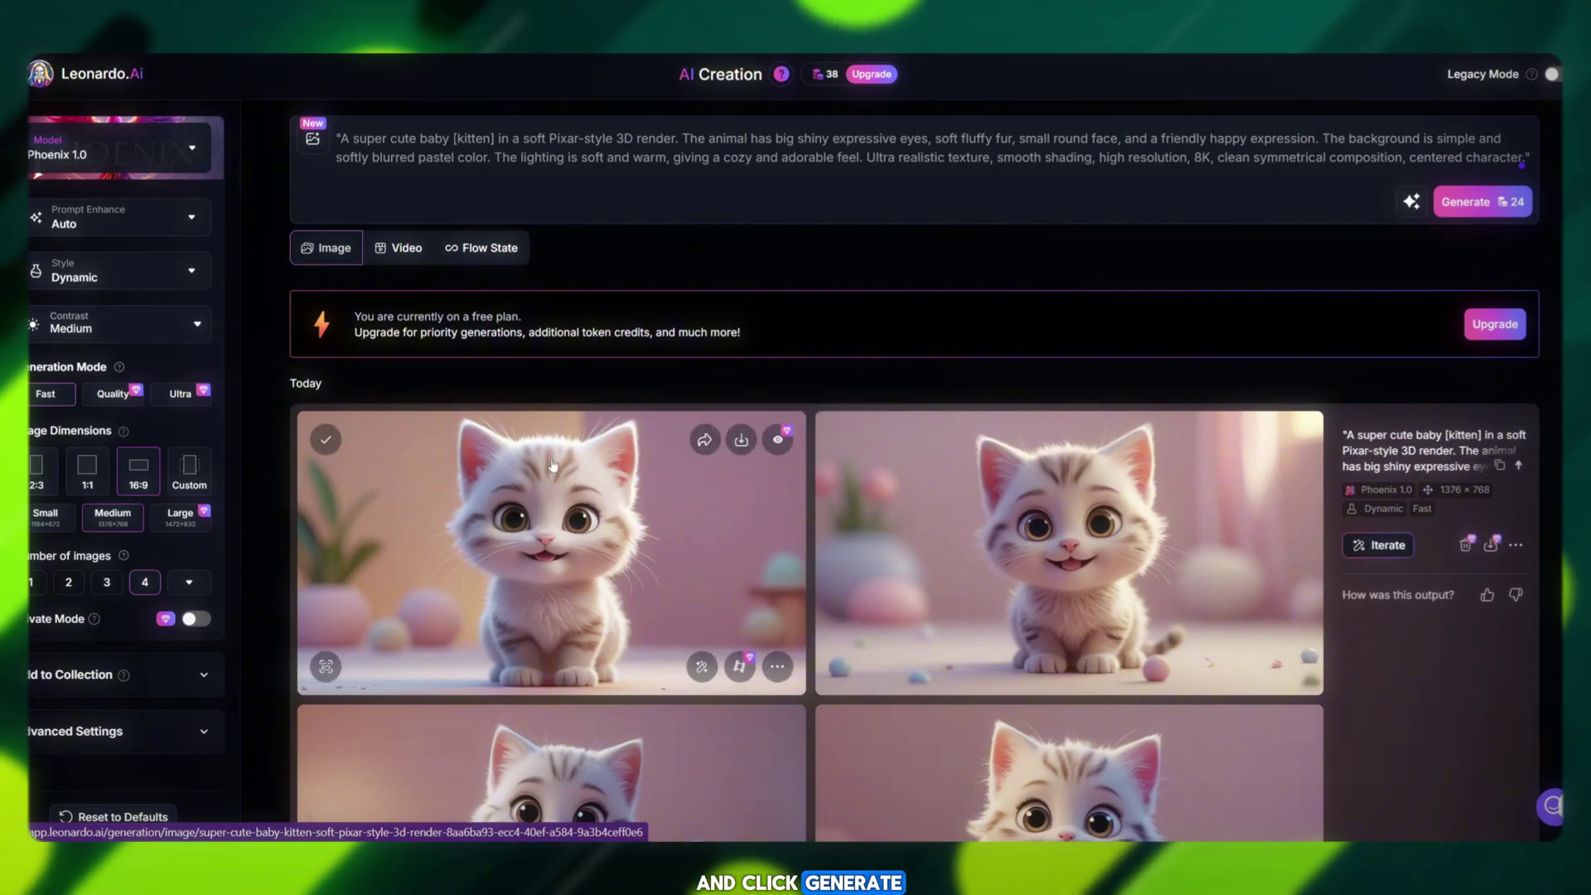
scroll(553, 465, down, 2)
scroll(554, 465, down, 1)
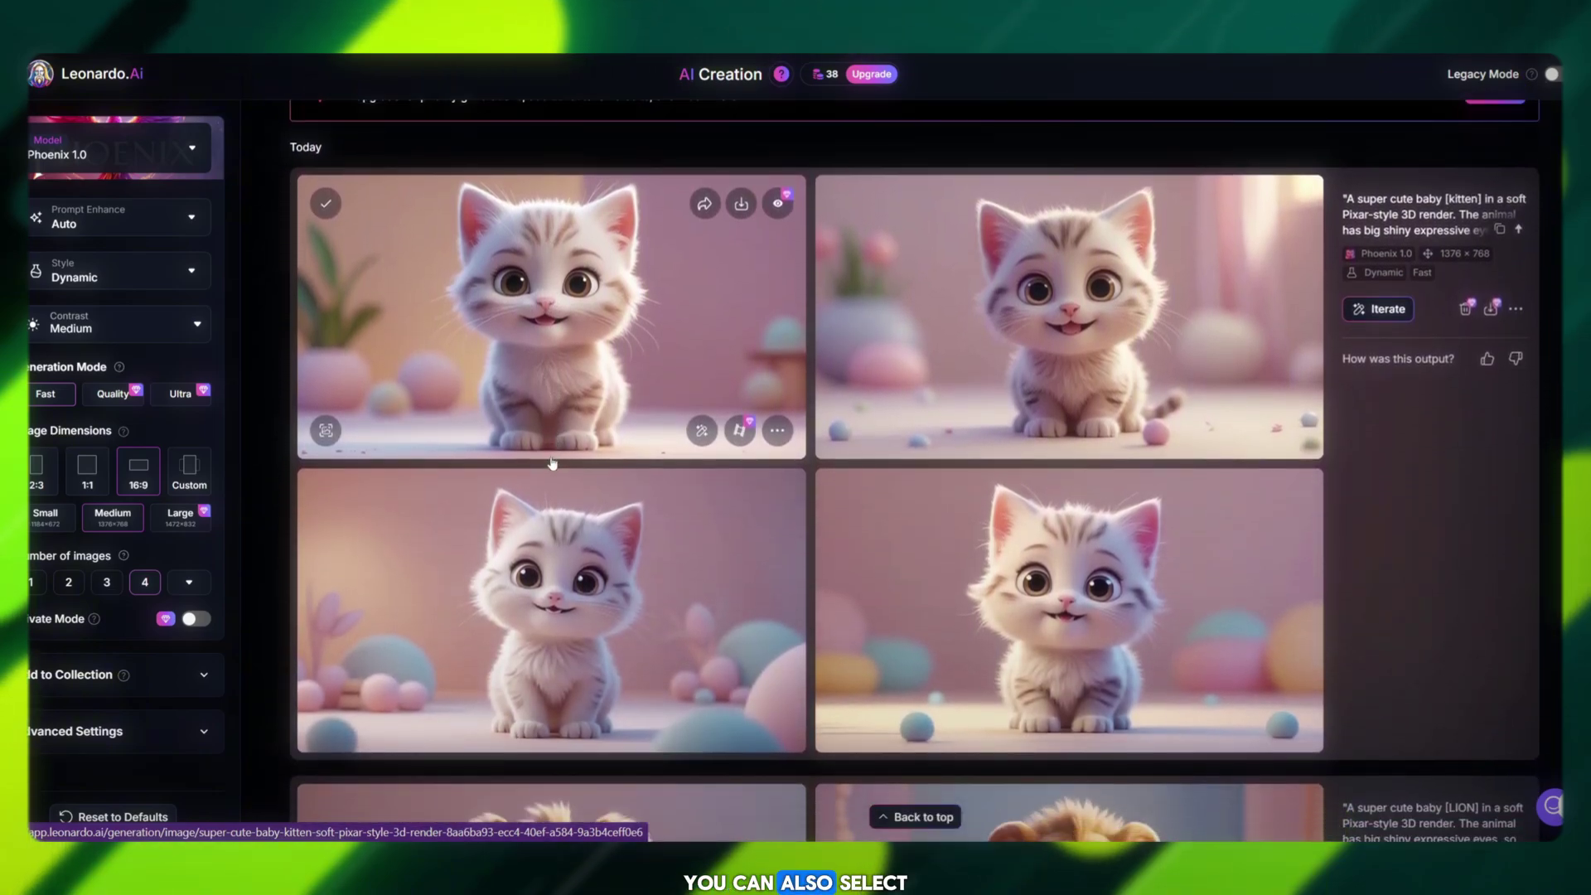
scroll(552, 462, down, 2)
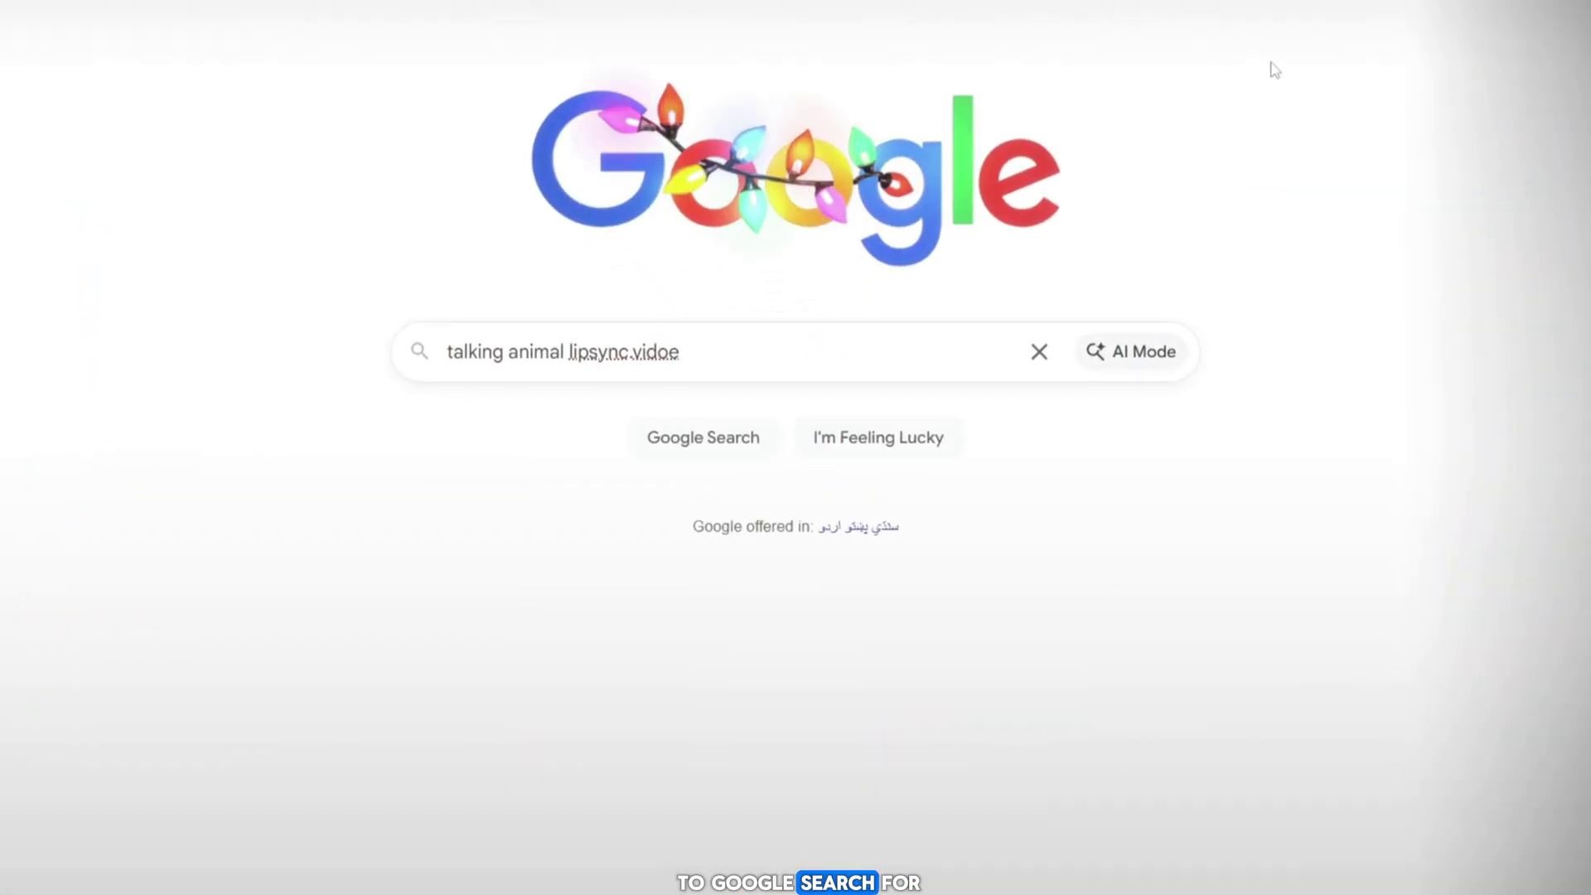
Rerun the Google search and open the lipsync.video result in a new window.
click(714, 356)
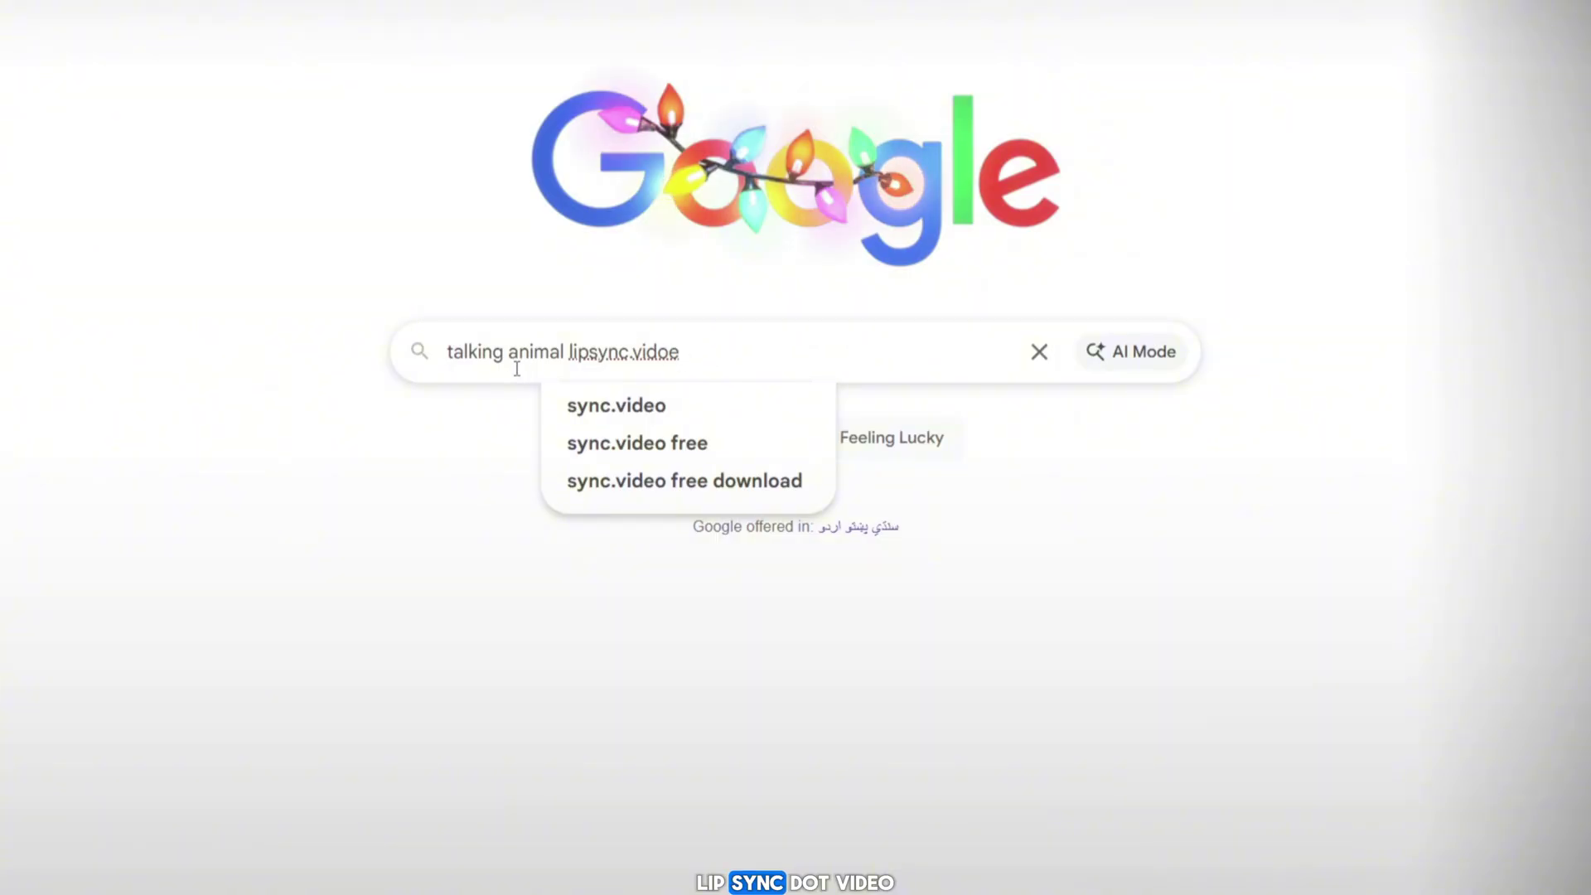
triple_click(444, 366)
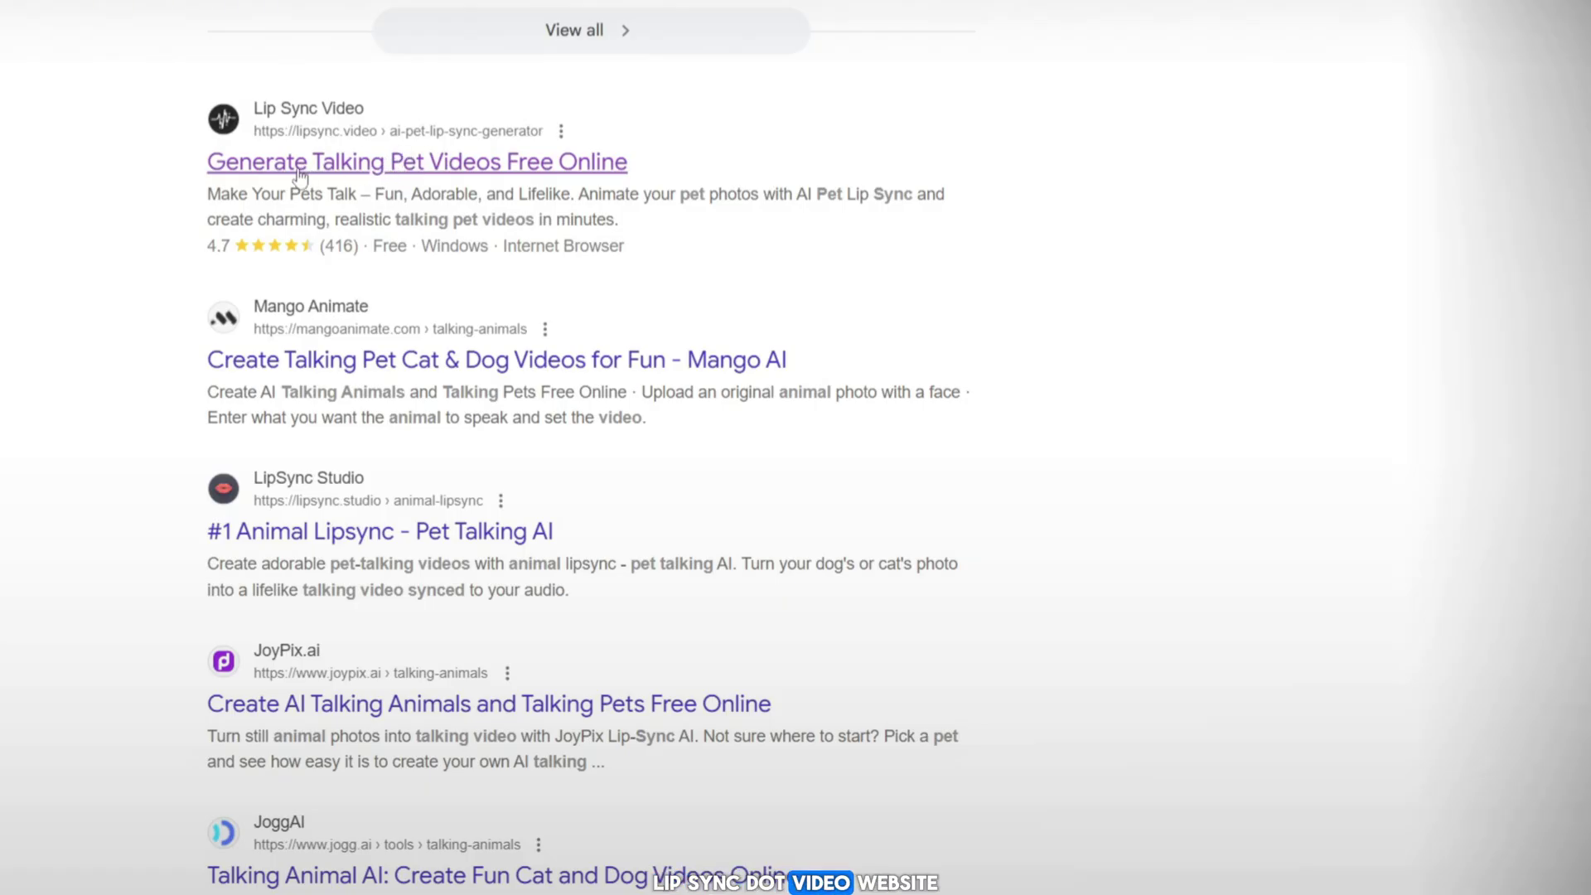
right_click(390, 174)
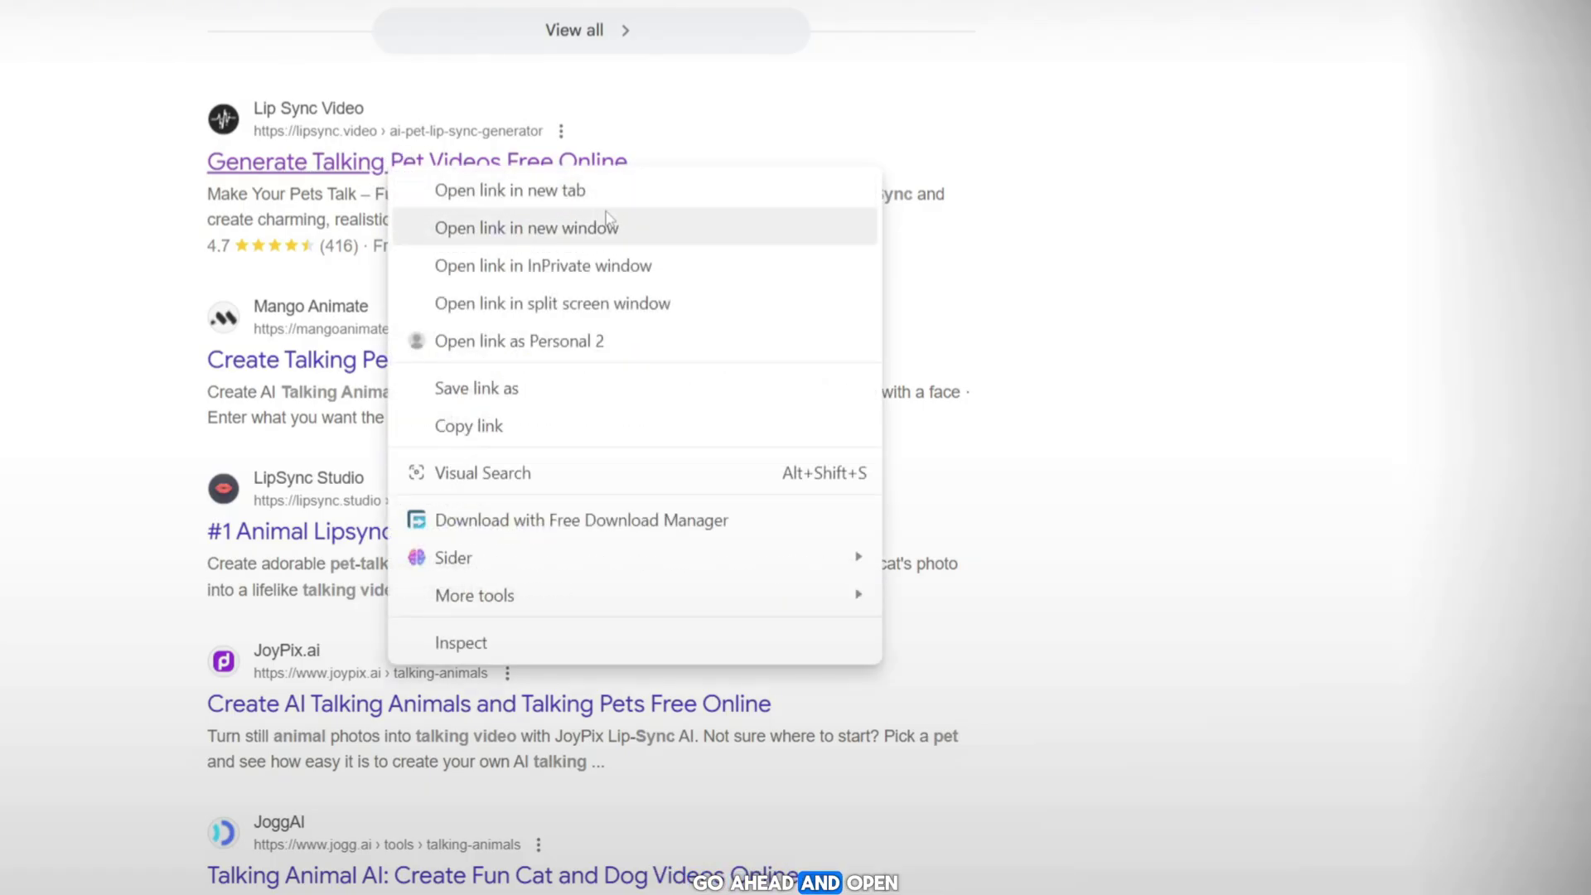
click(483, 217)
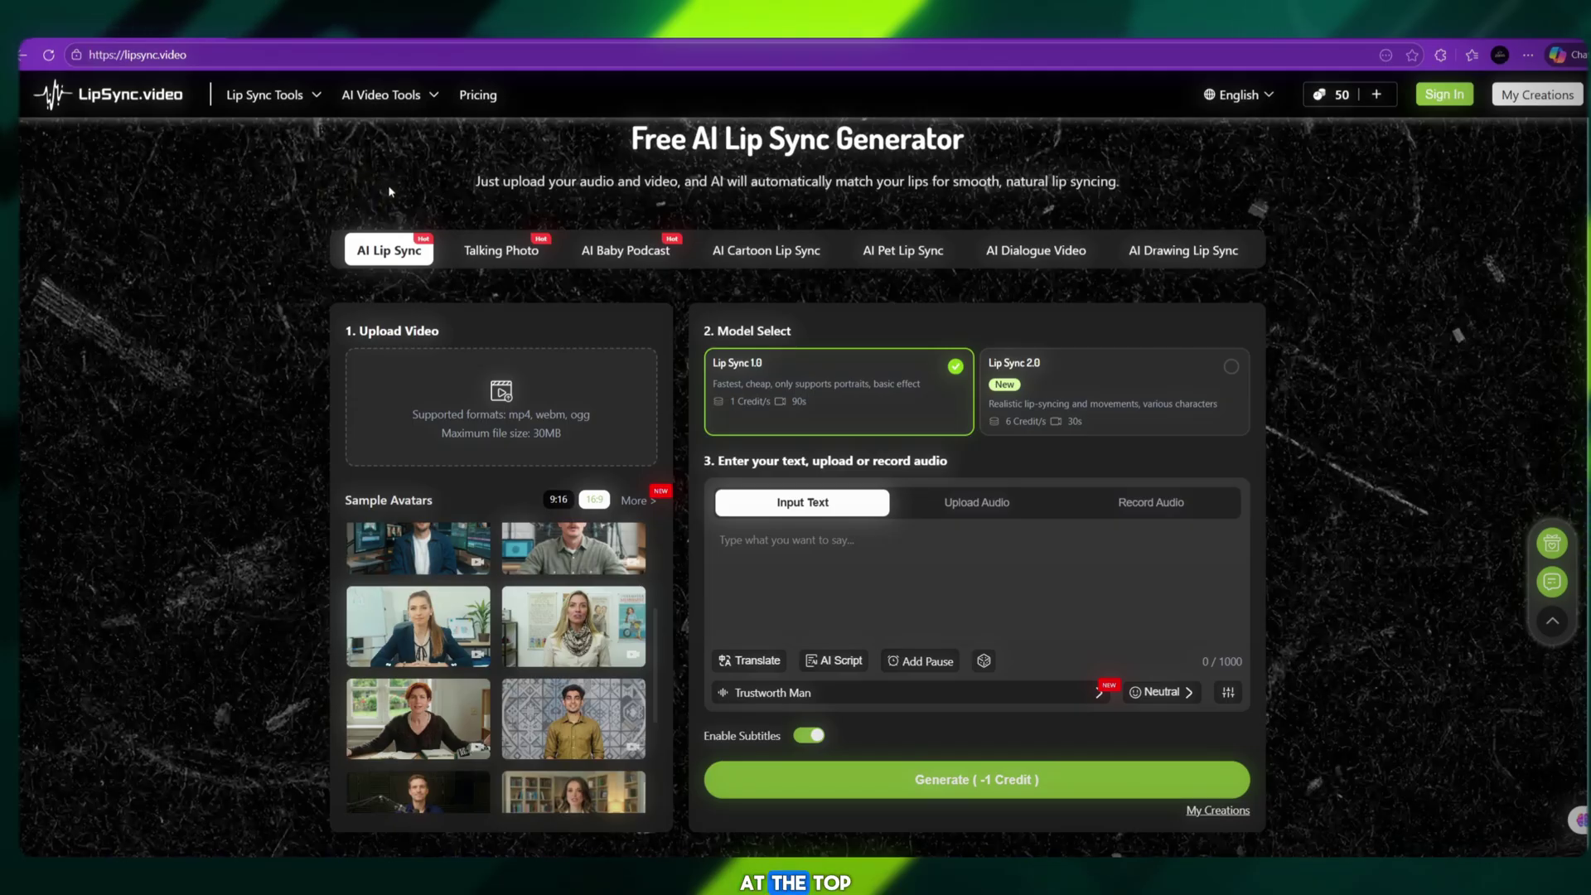
mouse_move(283, 101)
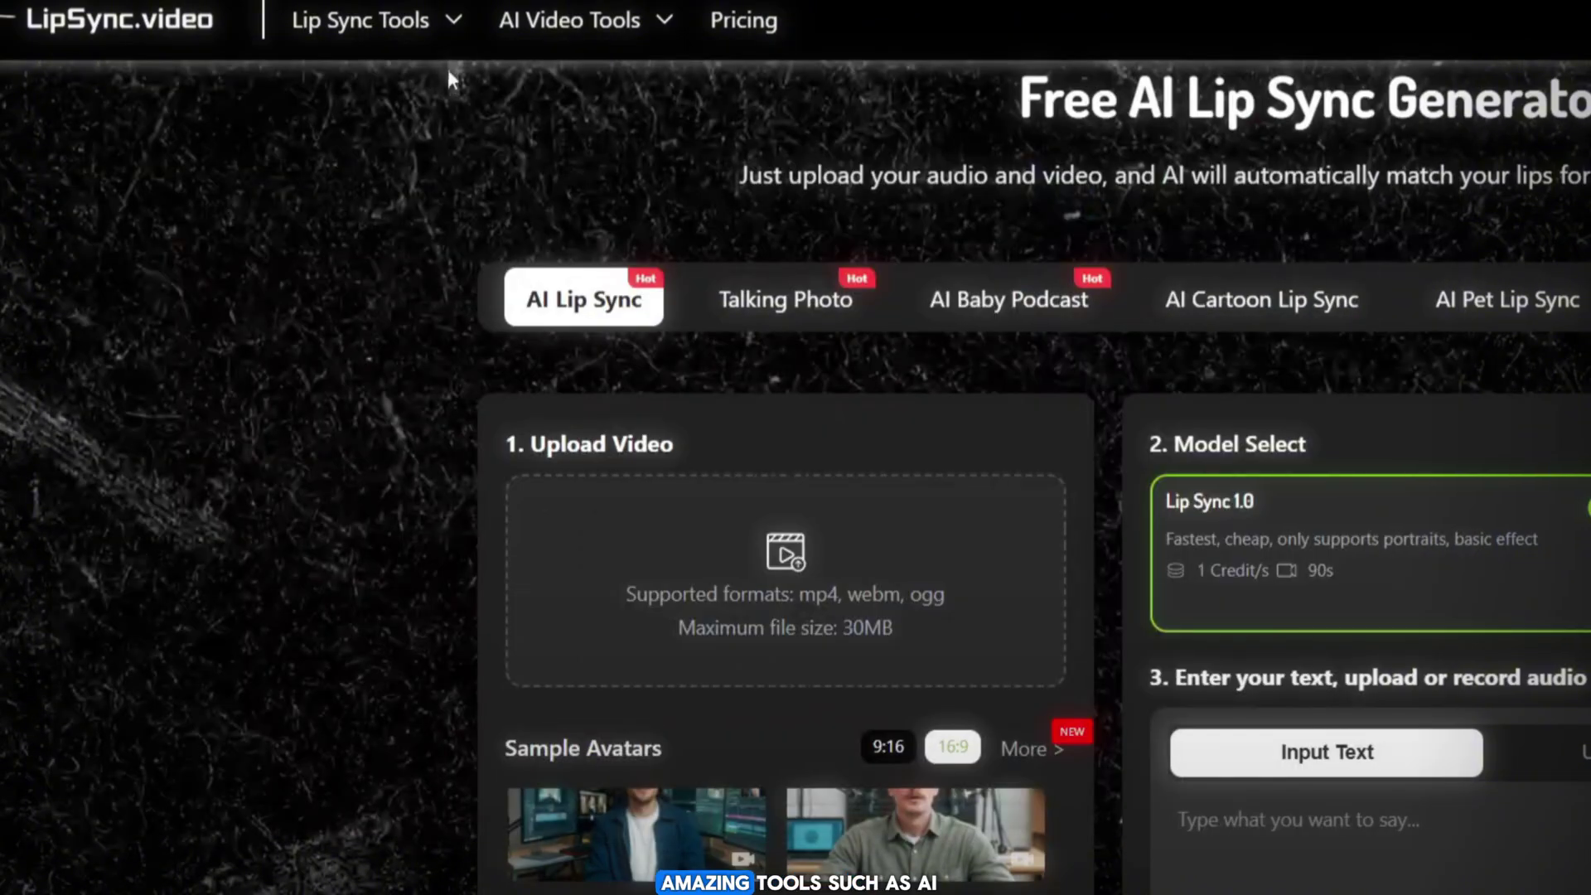
mouse_move(590, 41)
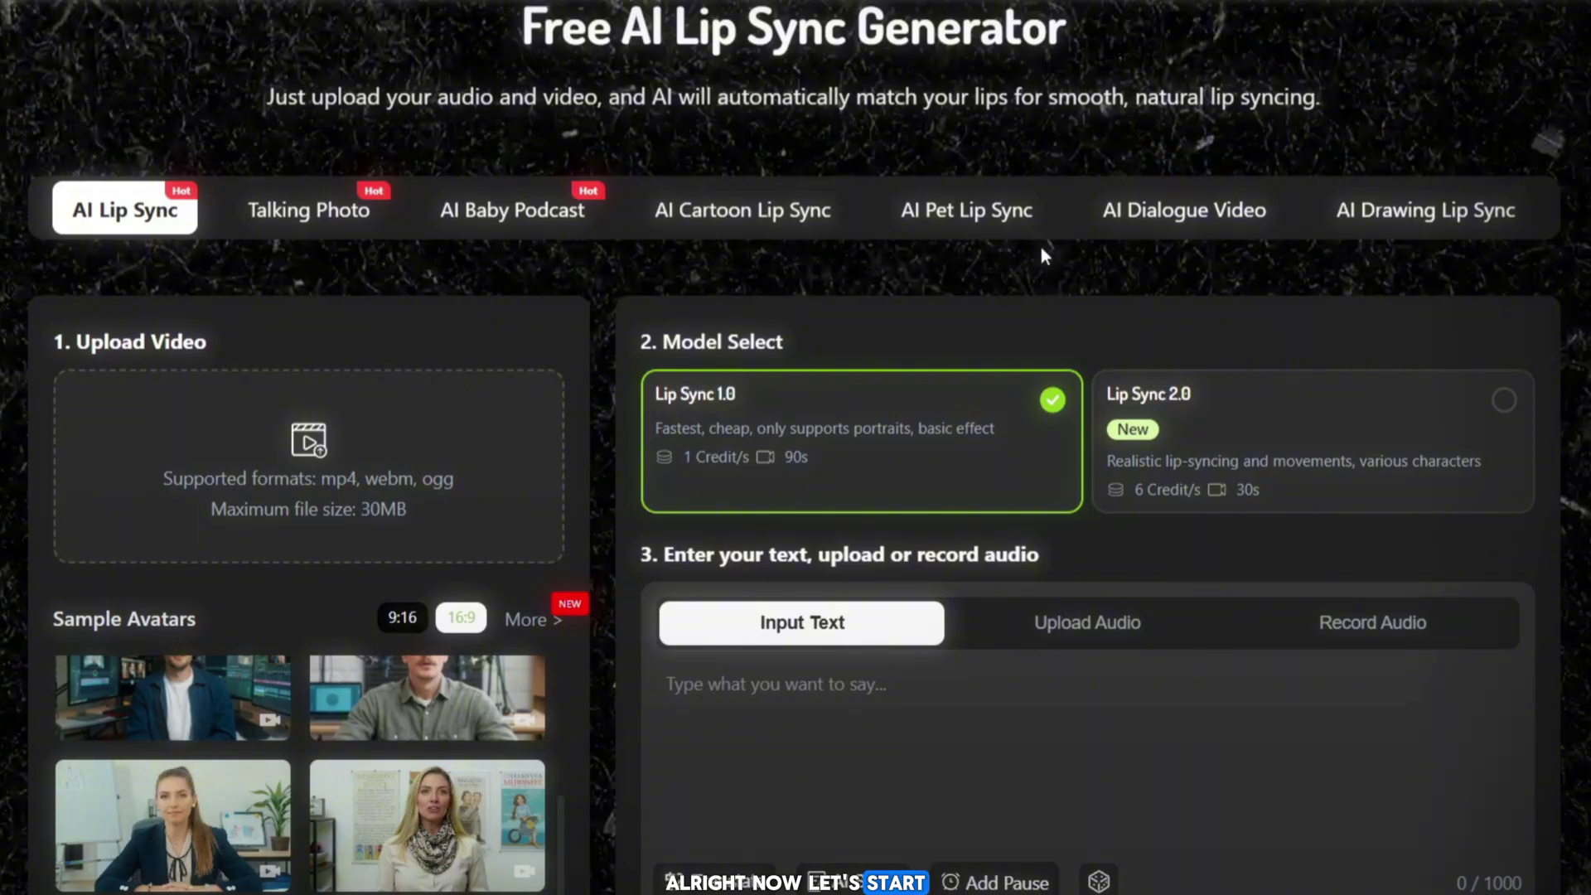
Upload the baby panda photo into the Talking Animals generator's Upload your photo box.
mouse_move(489, 29)
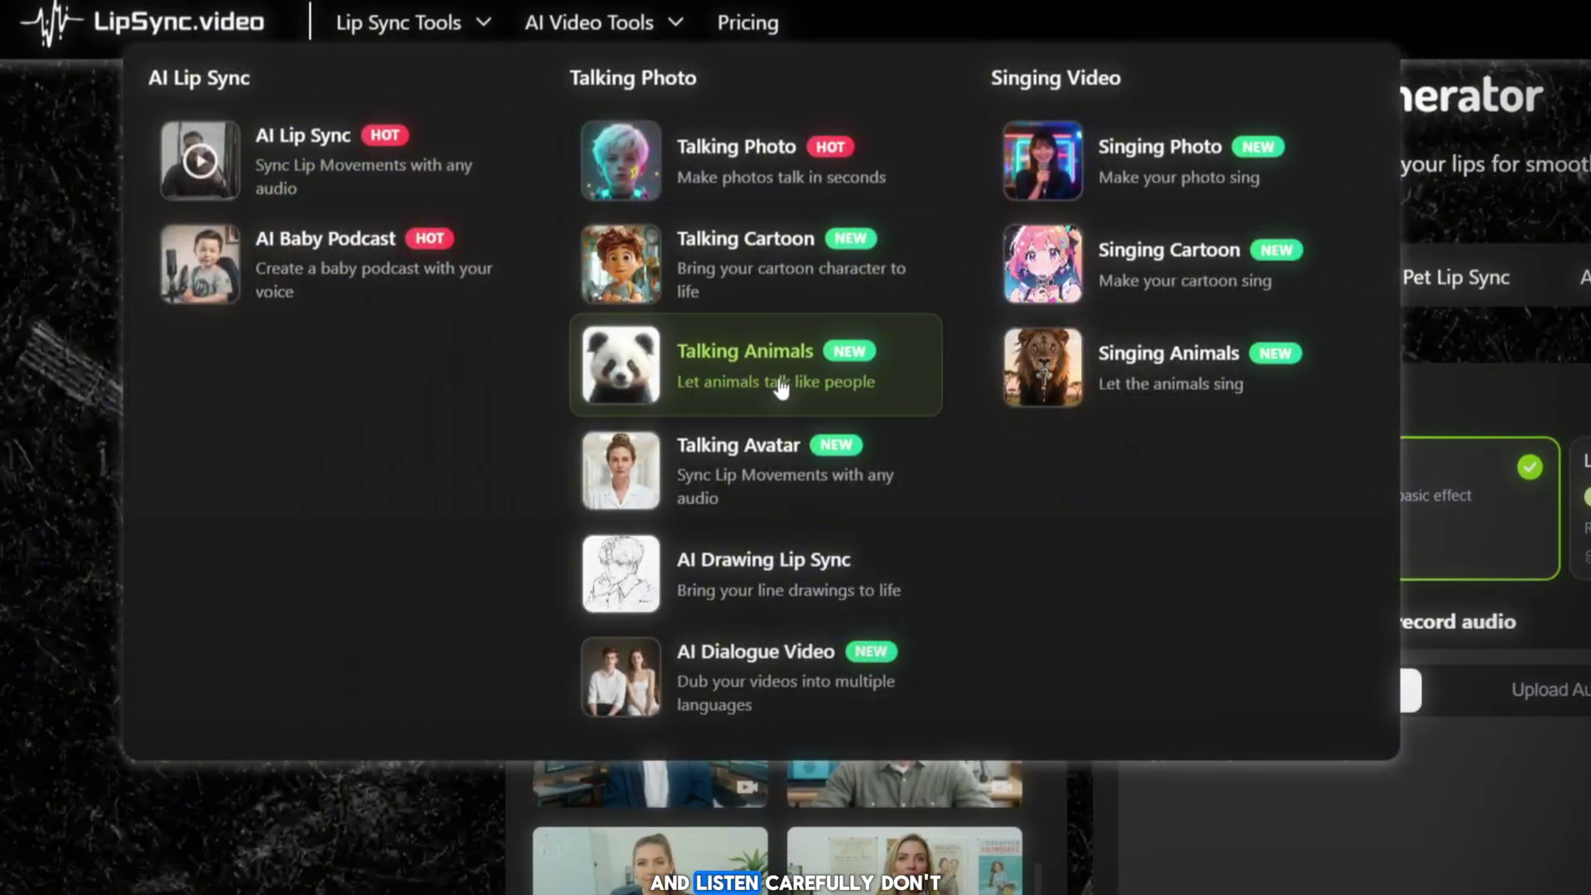
click(725, 397)
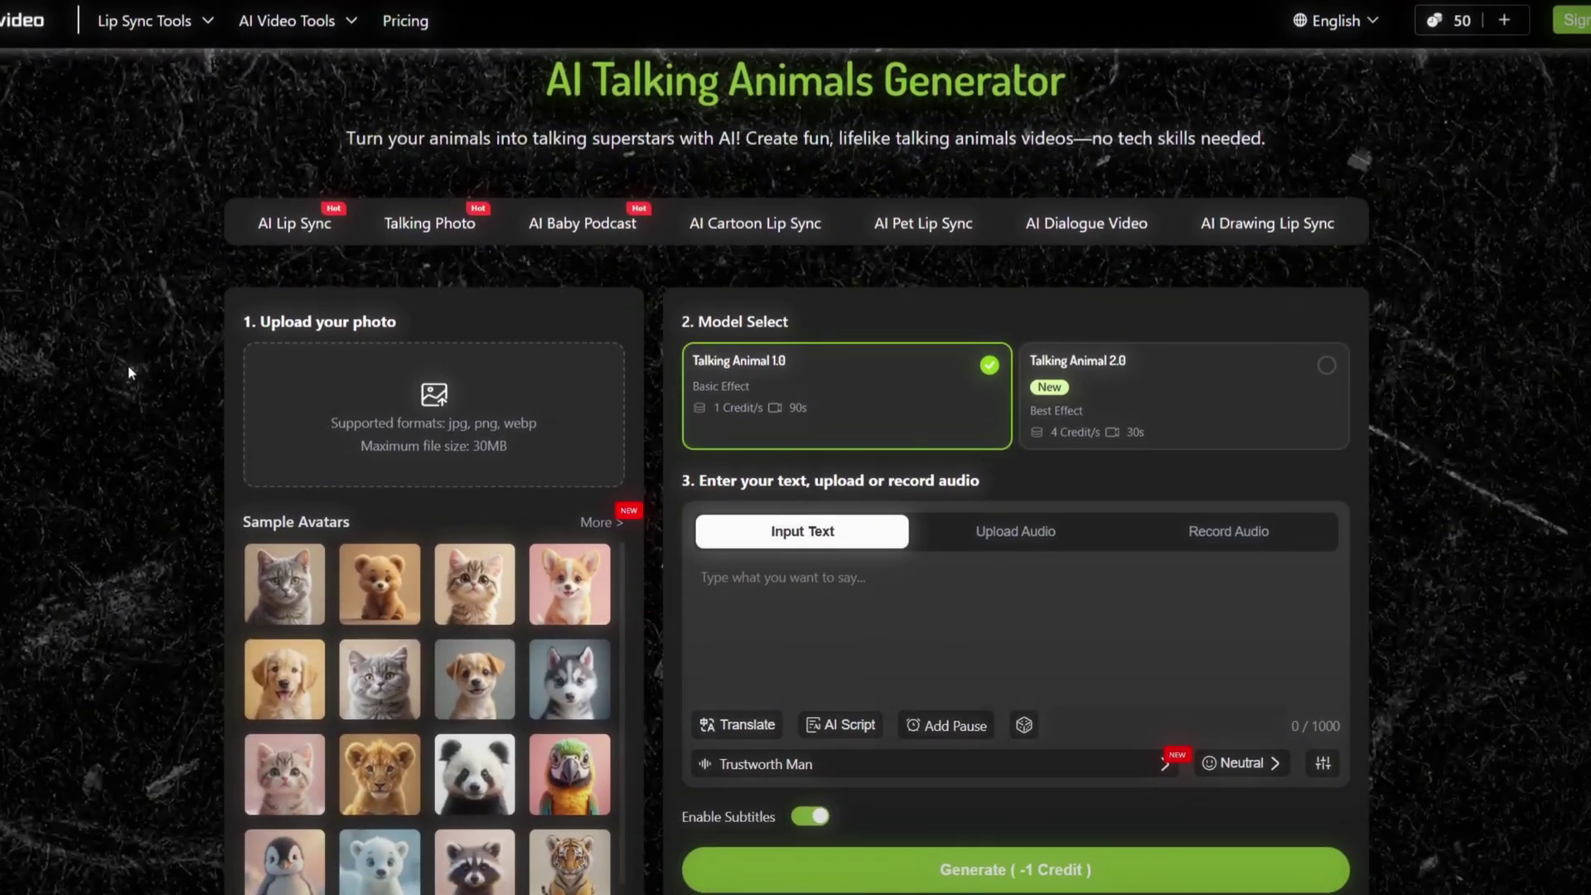
scroll(128, 373, down, 1)
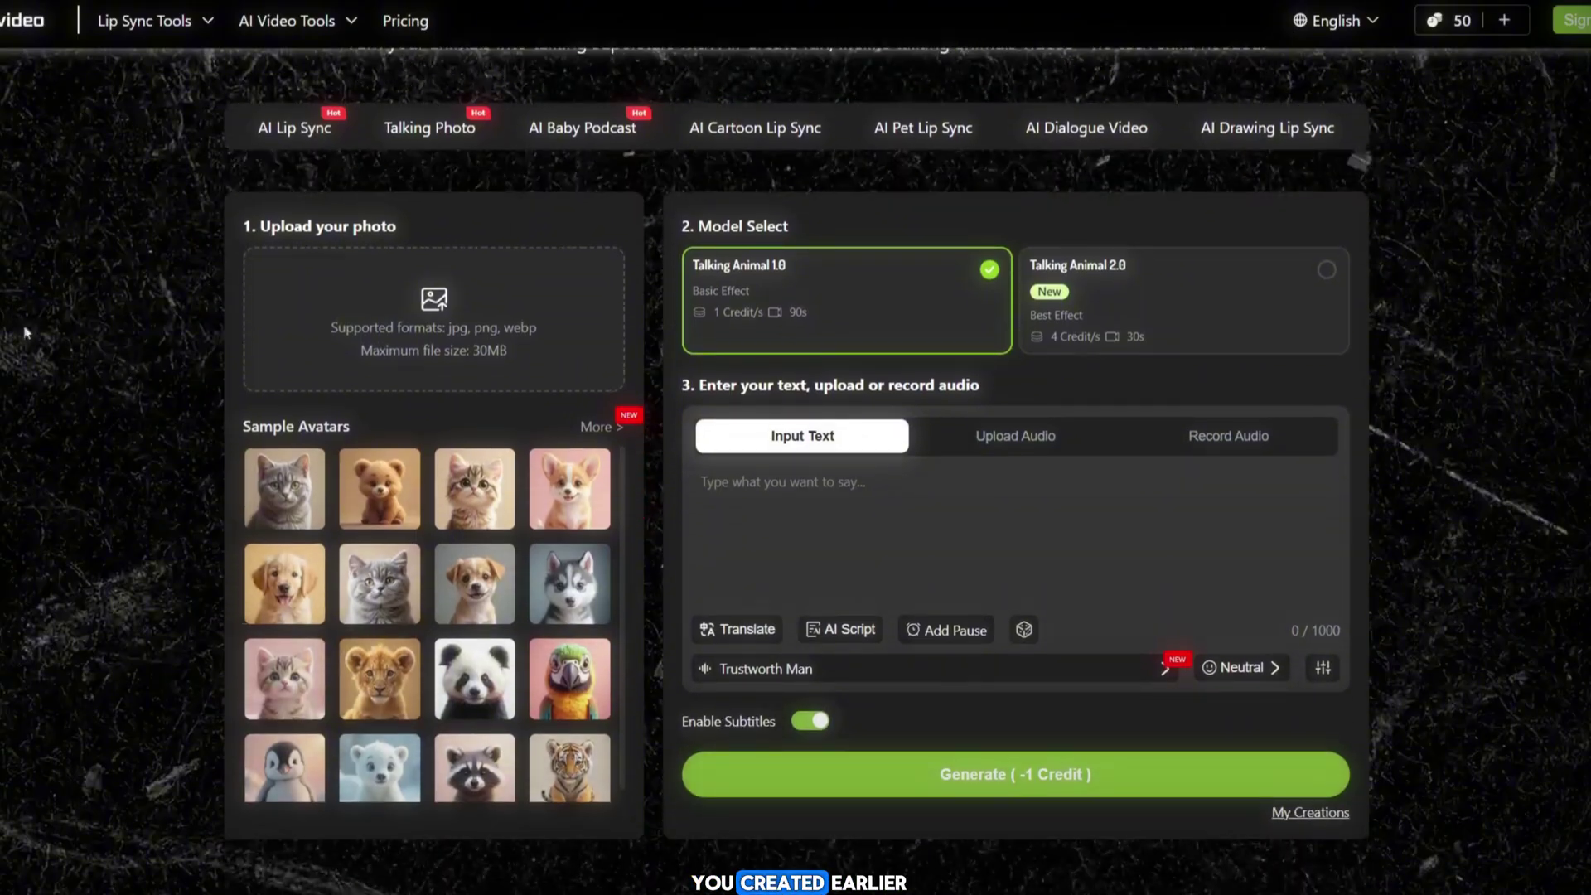
drag(4, 372, 479, 566)
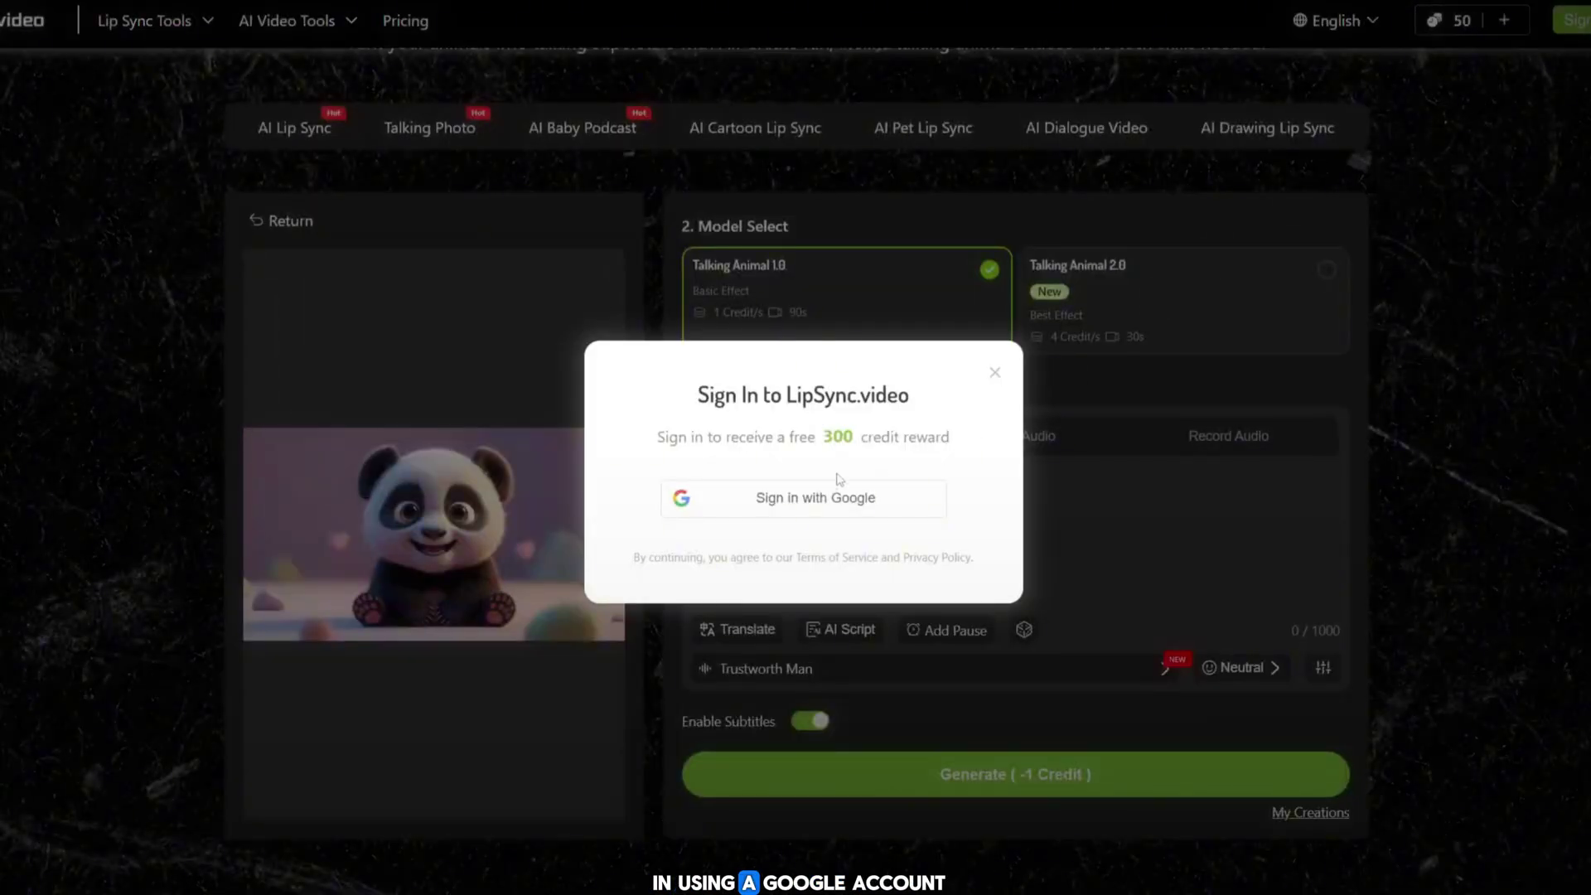
Sign in with Google, dismiss the Newcomer Benefits popup, and choose the Talking Animal 2.0 model.
click(839, 504)
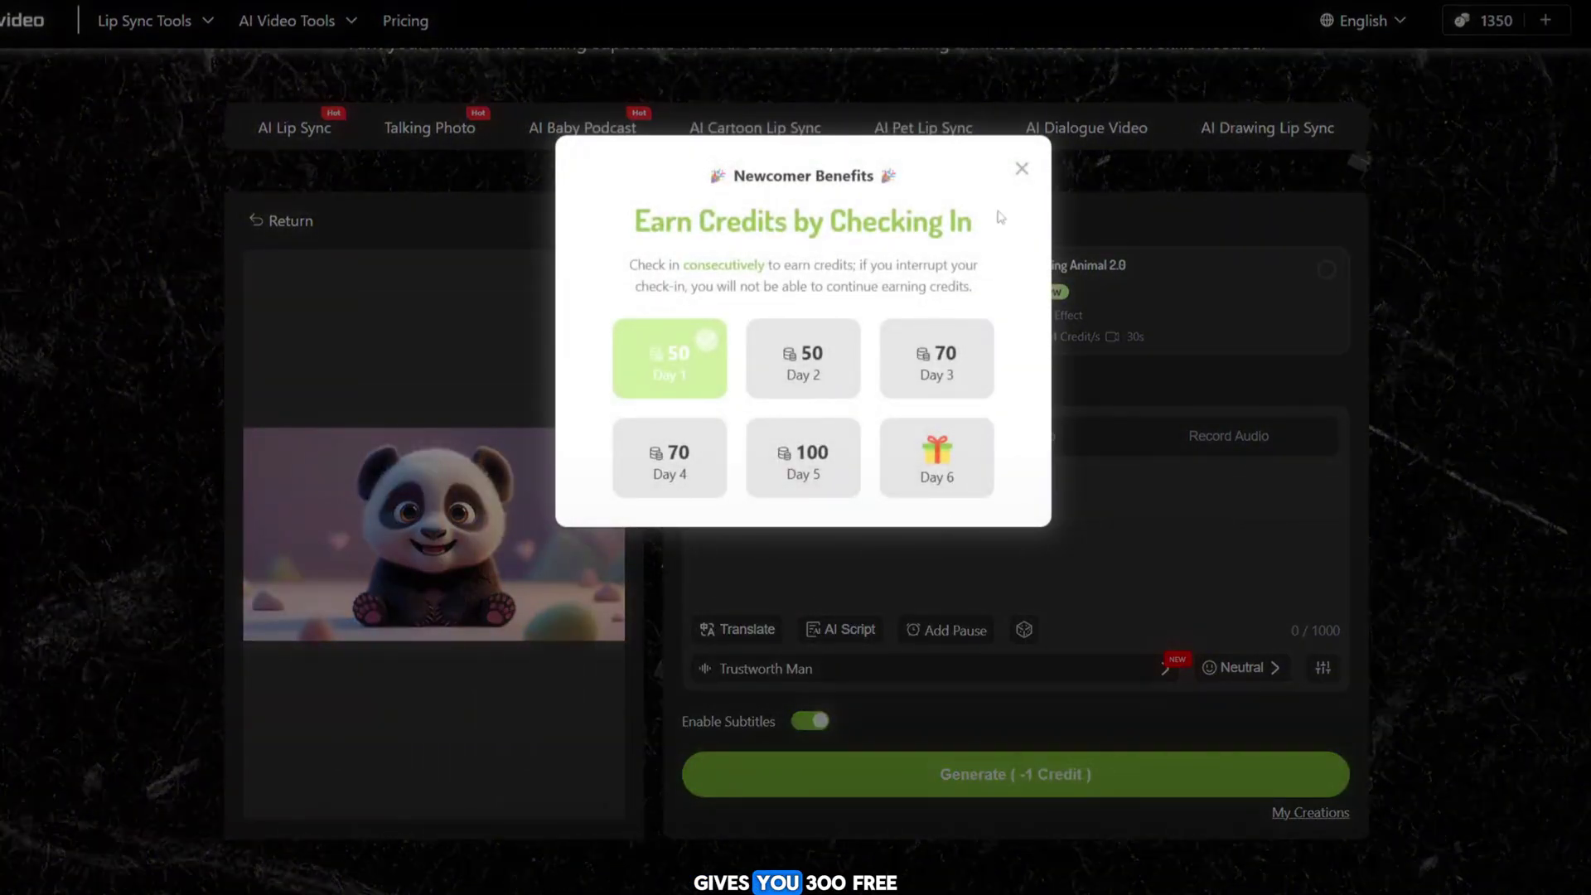
click(1020, 169)
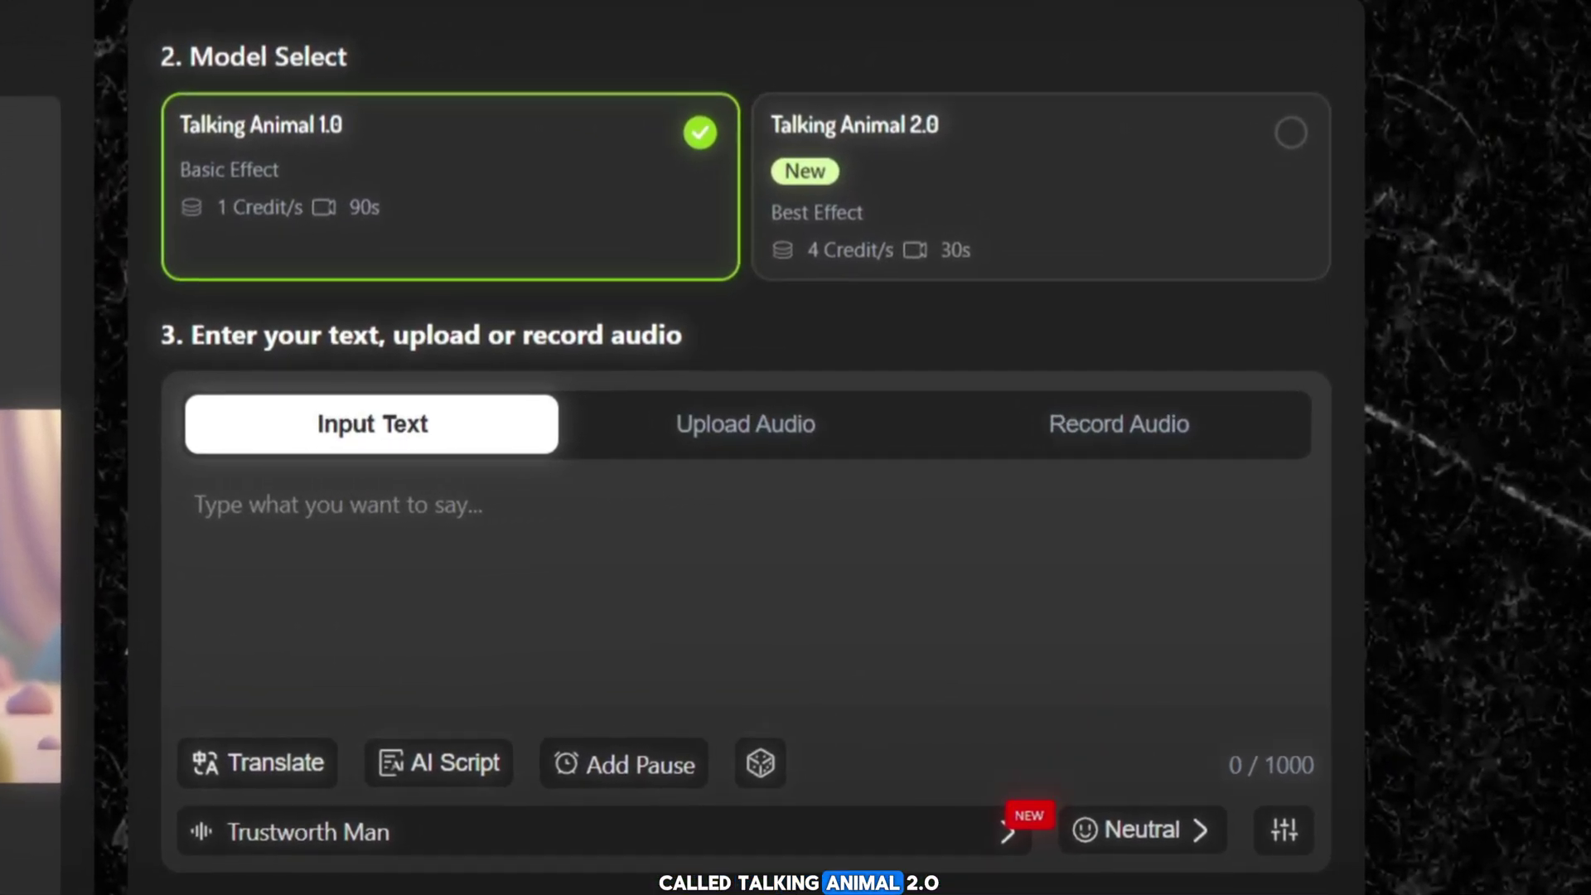
click(1129, 292)
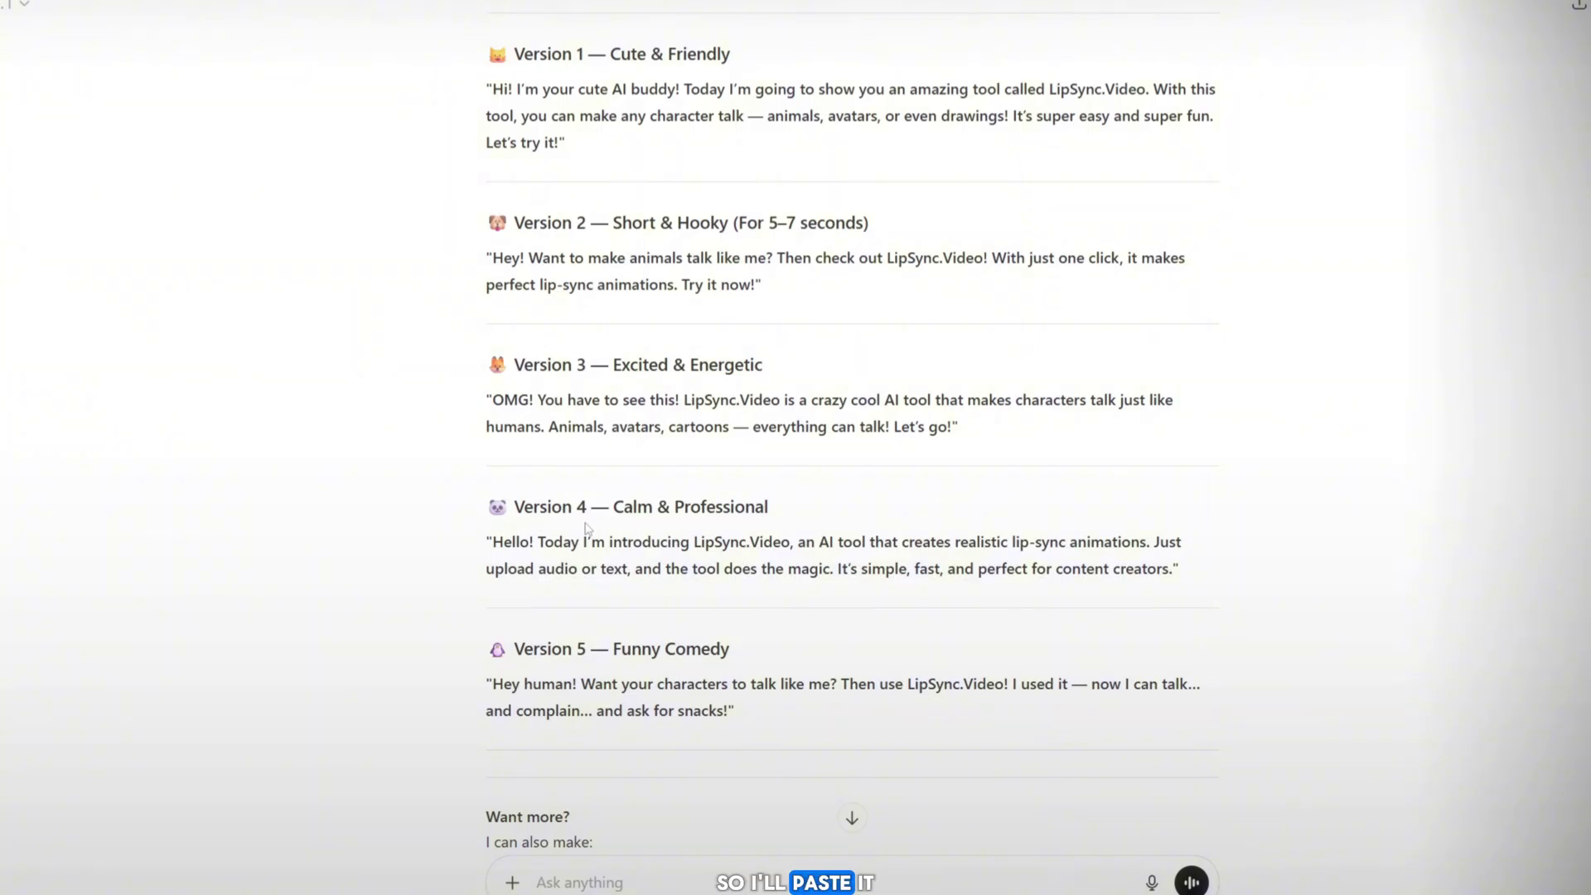
Paste the panda's introduction script, generate the video, and check its progress in My Creations.
right_click(853, 490)
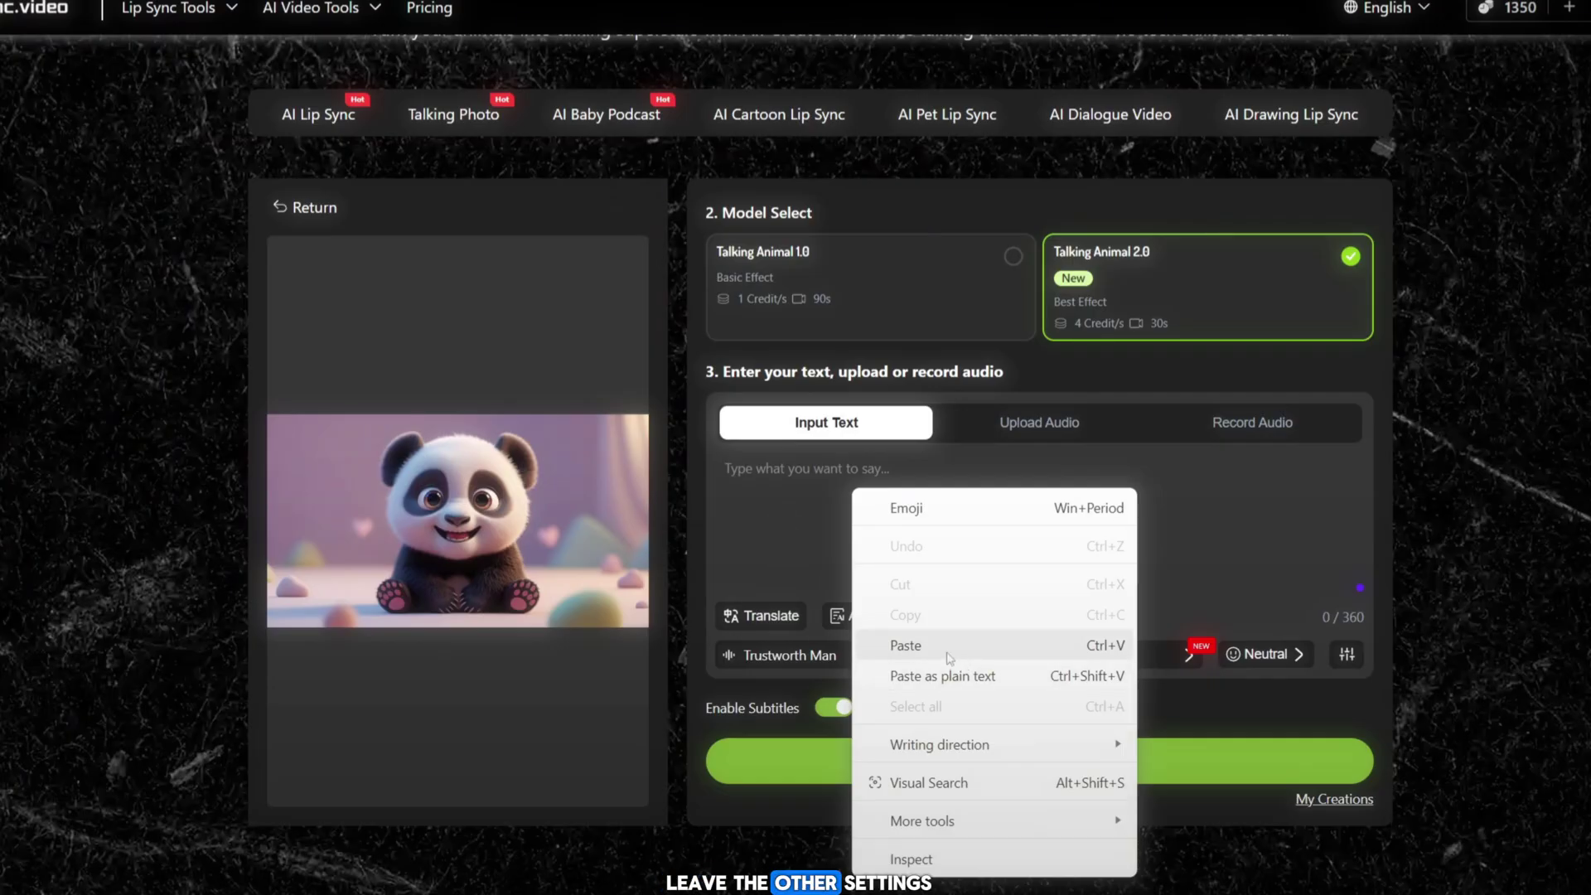
click(905, 646)
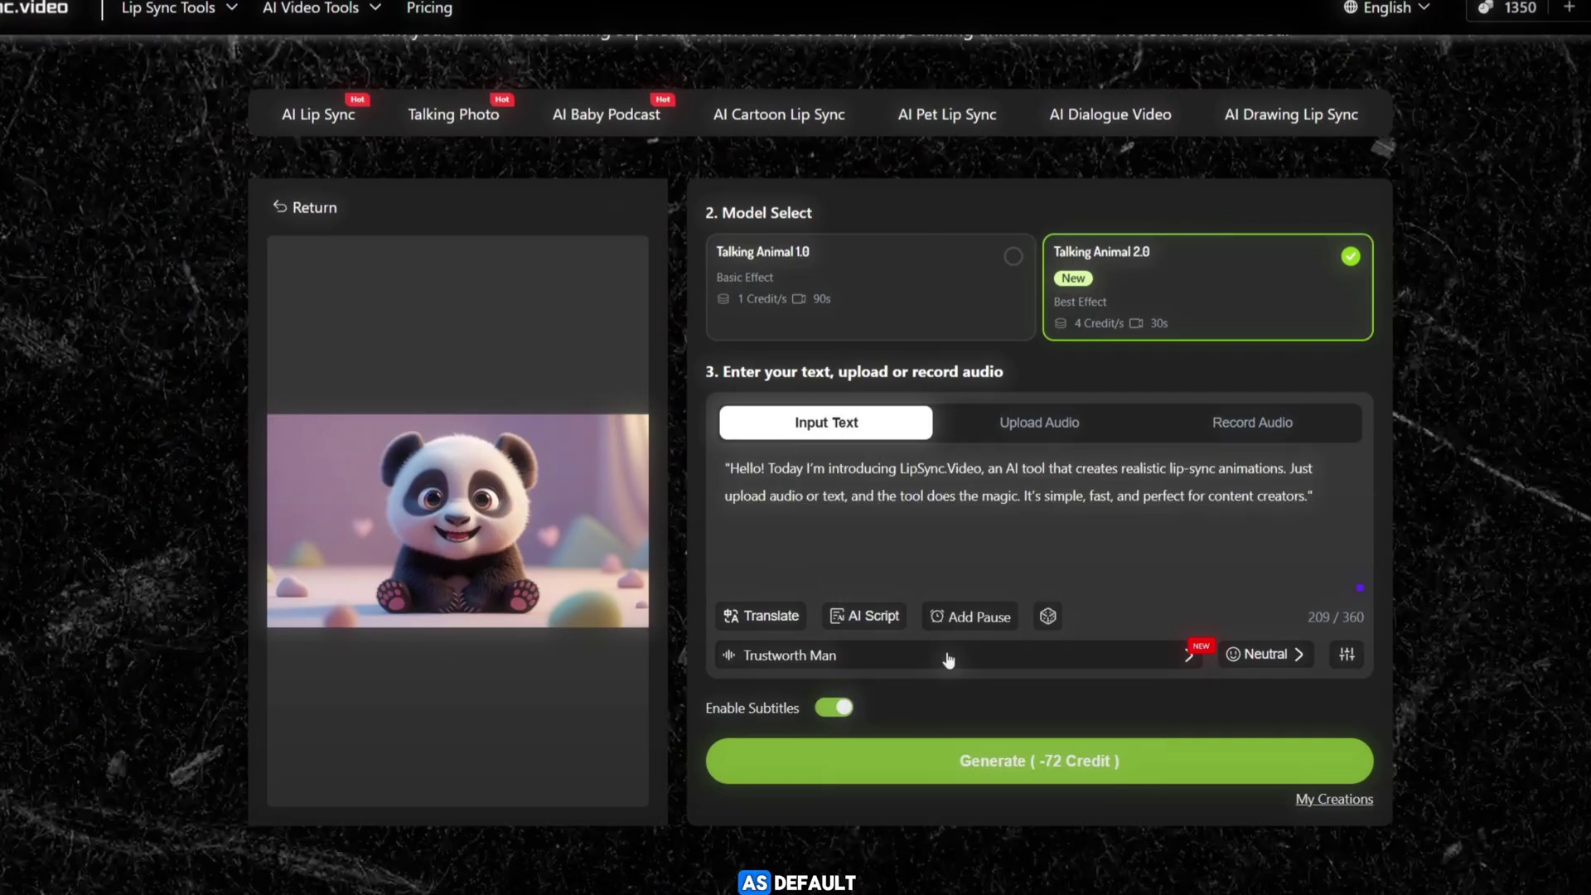
click(984, 769)
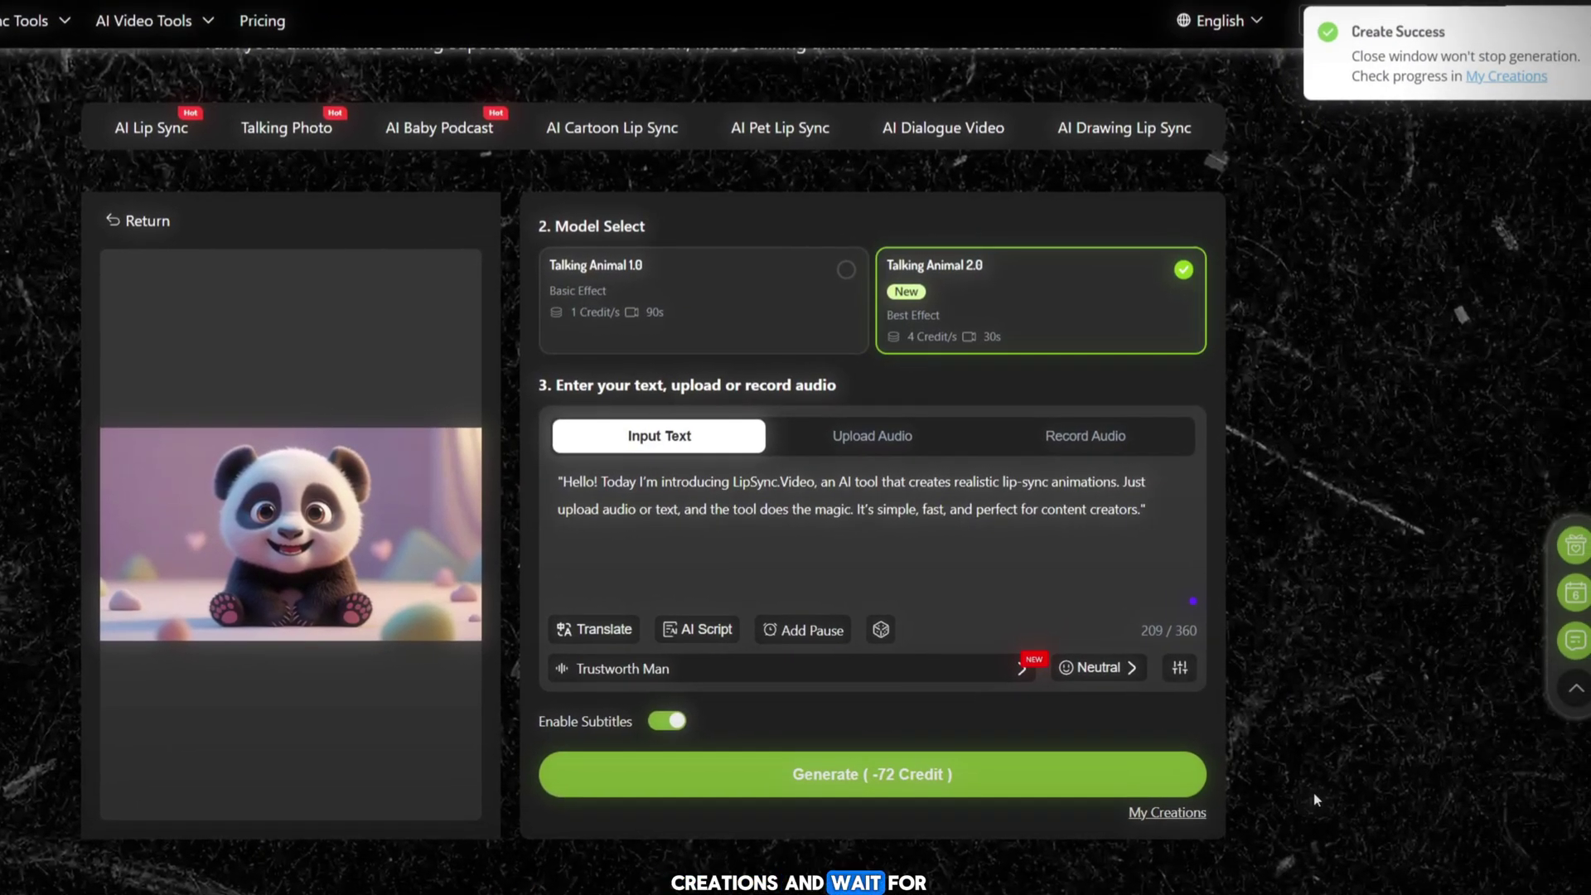
click(1166, 812)
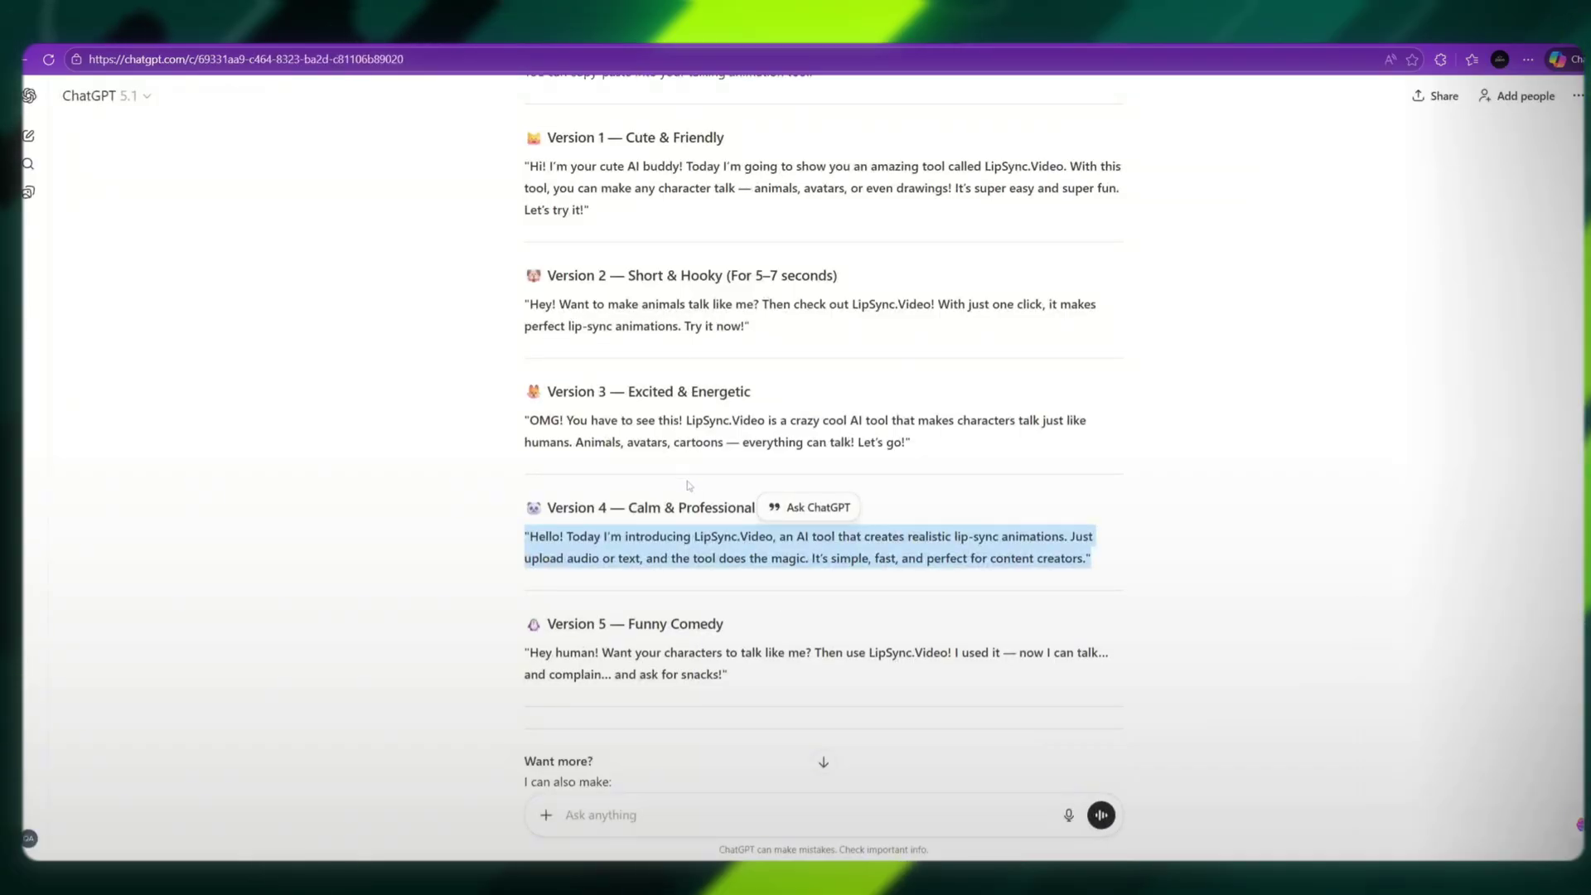
Scroll through ChatGPT's five LipSync.Video promo script versions.
scroll(688, 485, up, 1)
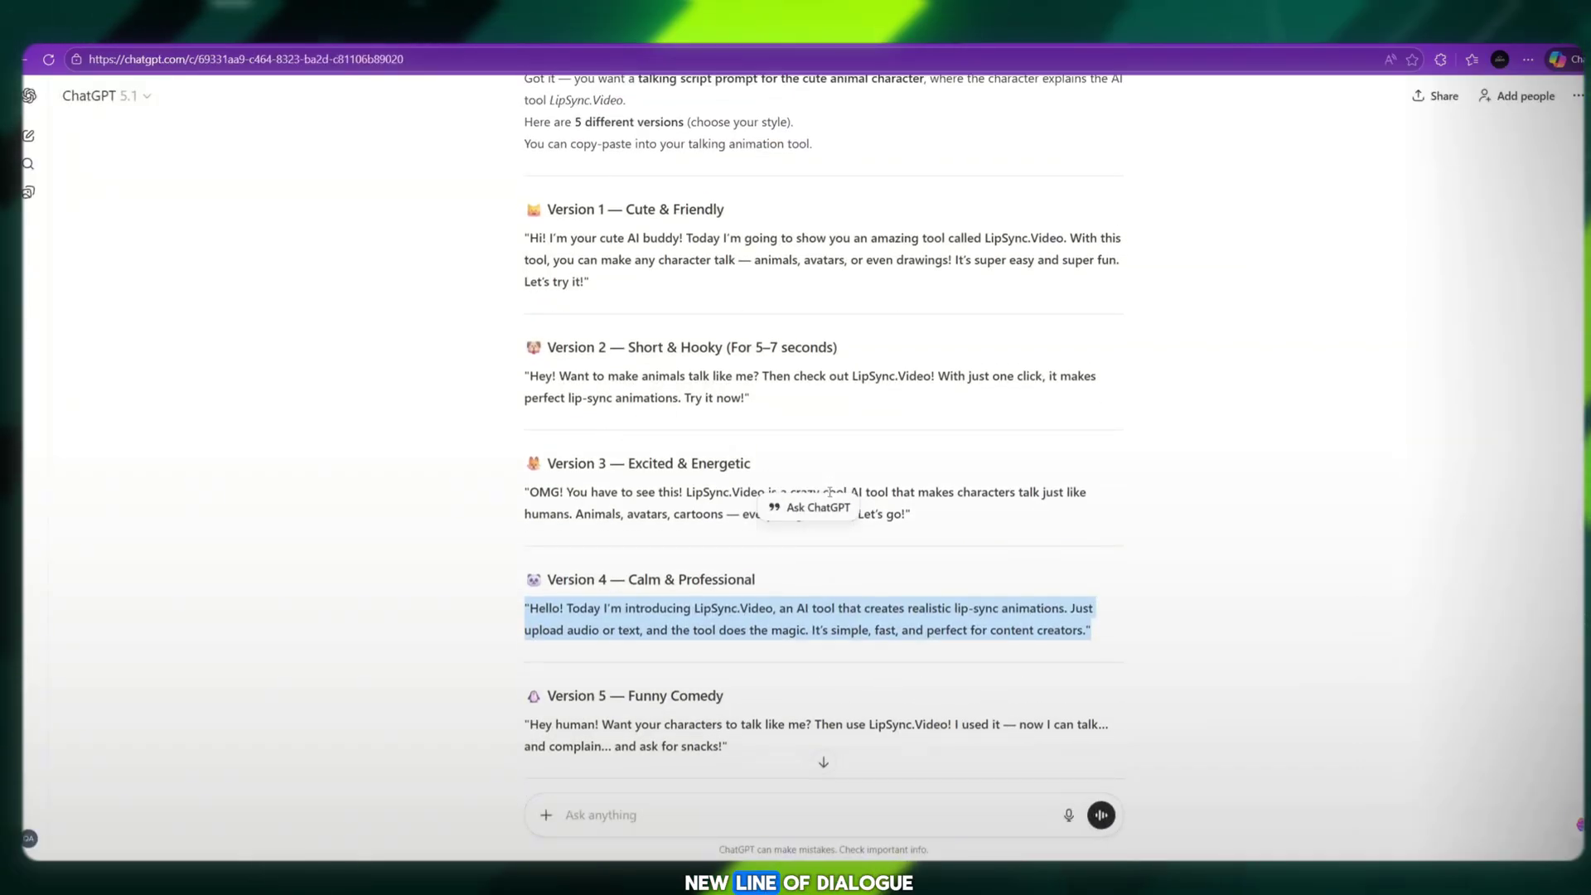
scroll(830, 495, down, 1)
scroll(702, 437, up, 1)
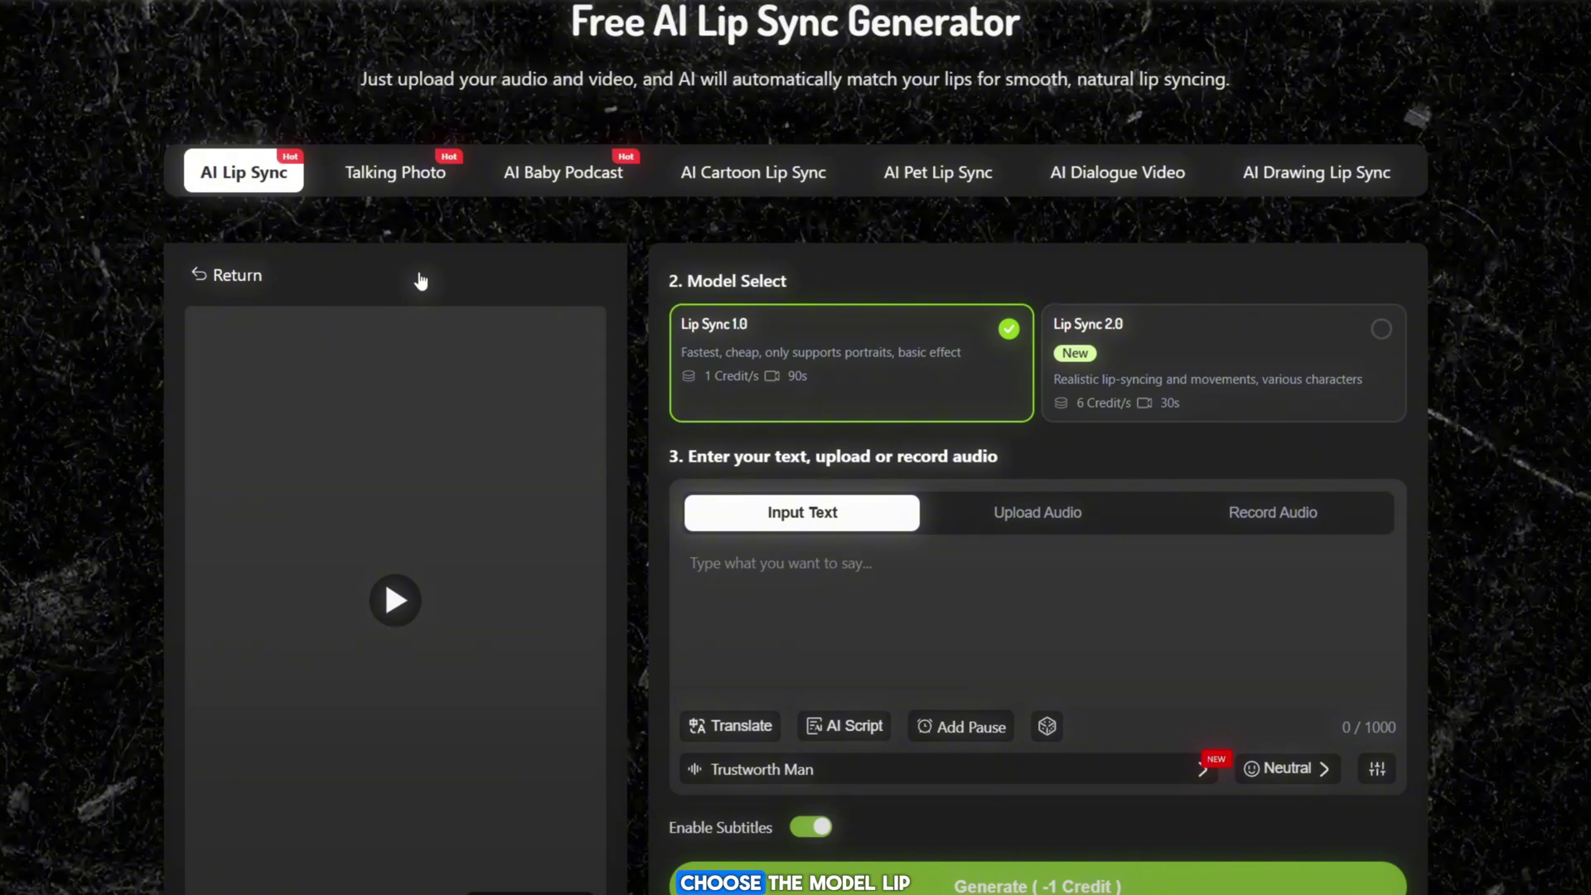
Choose Lip Sync 2.0 and upload the mp3 audio clip for the avatar video.
click(1257, 370)
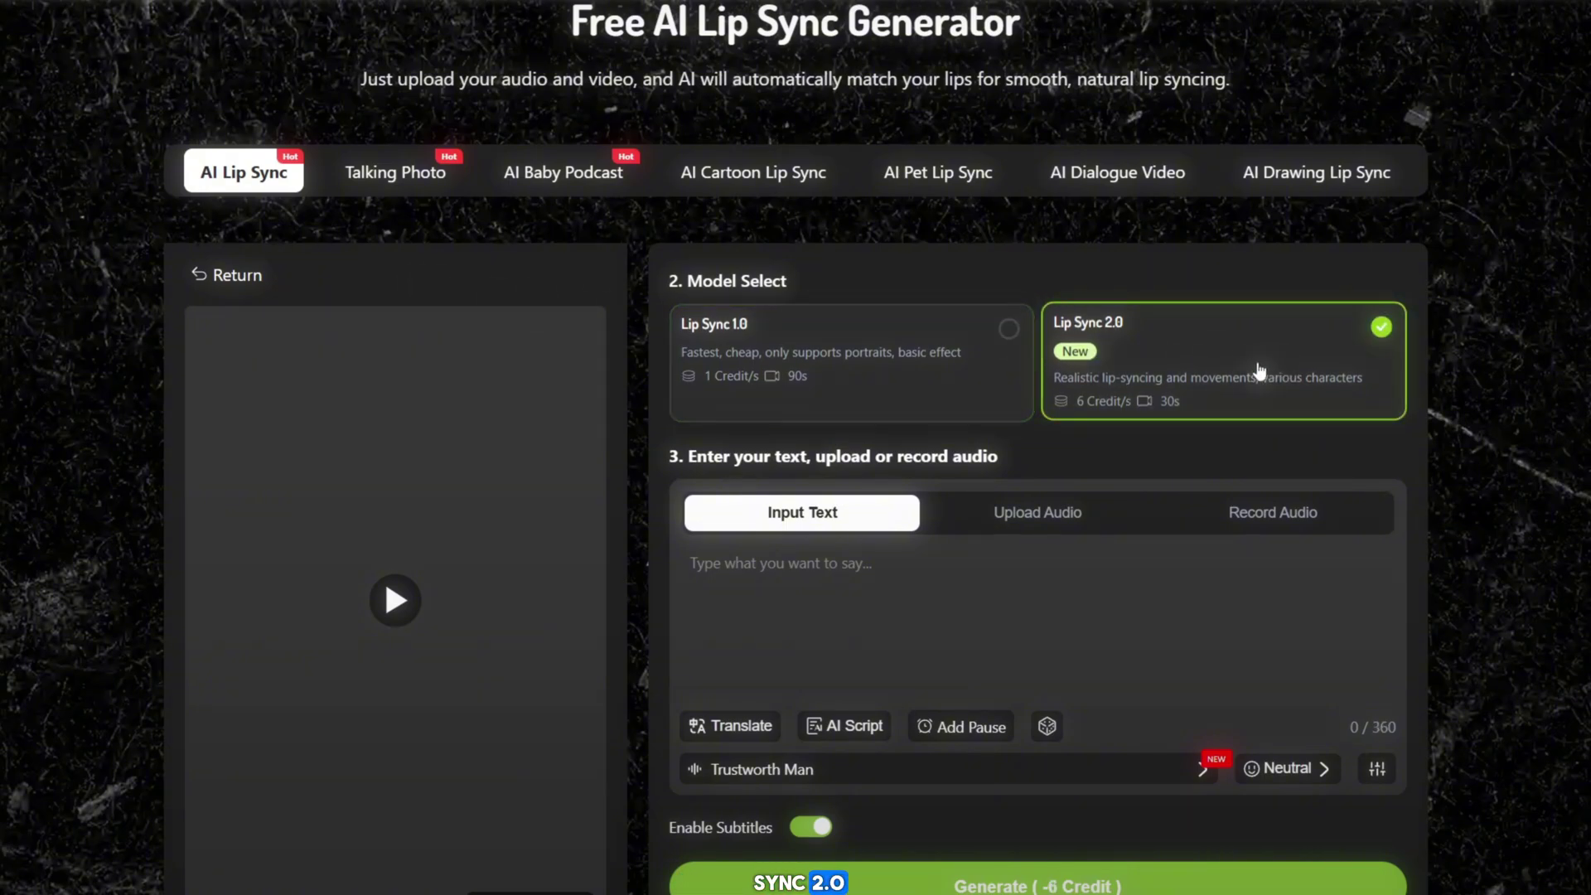
click(1057, 513)
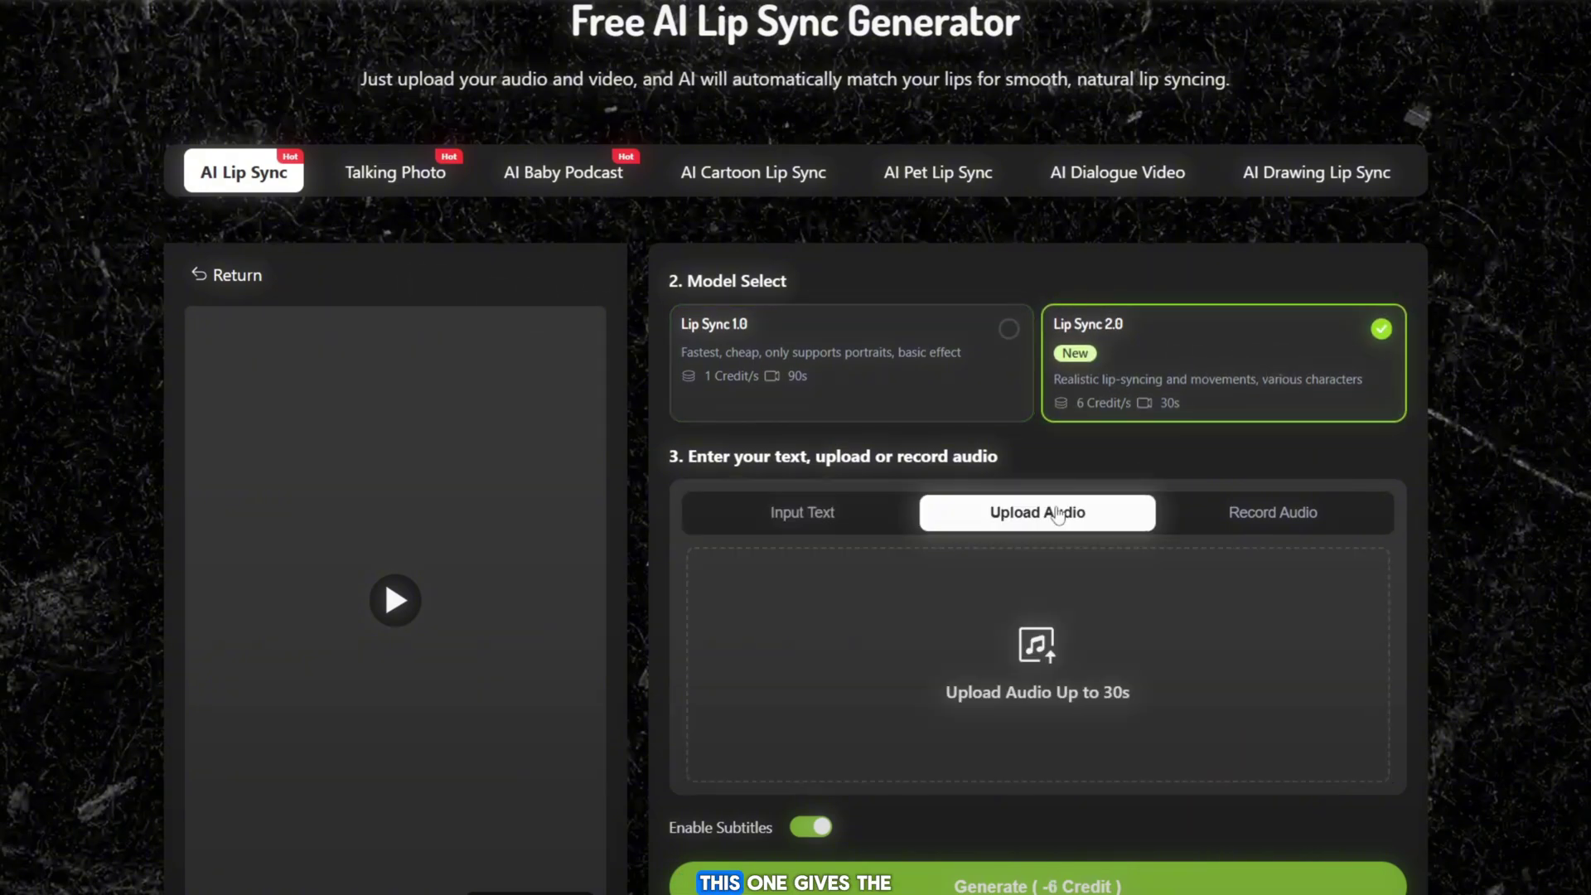
click(1022, 634)
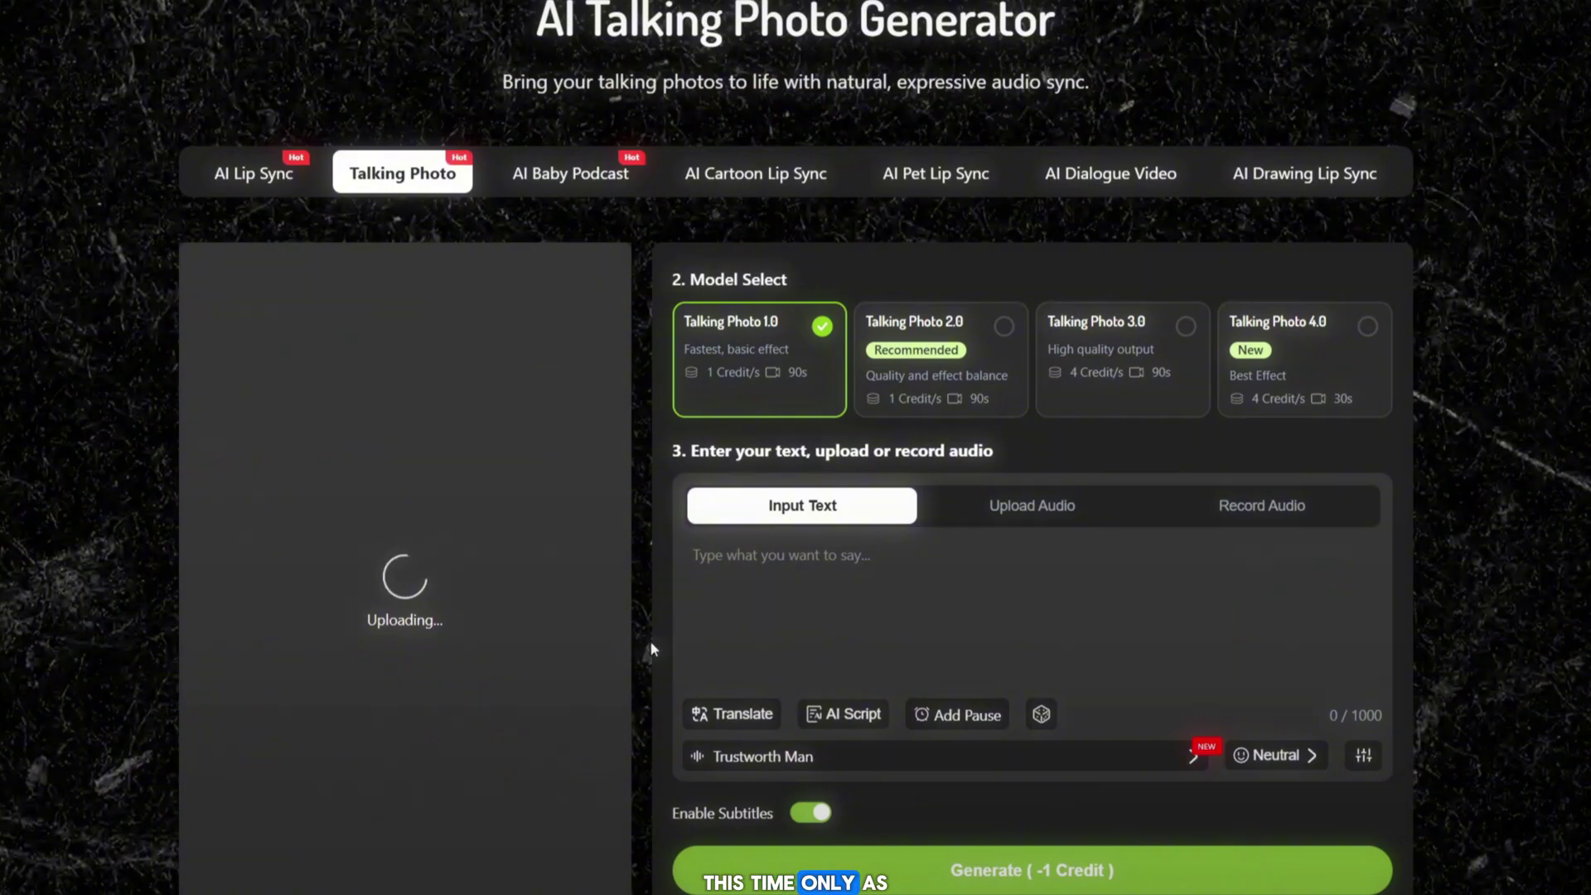
Paste the 132-character avatar script and select the Talking Photo 4.0 model.
right_click(805, 568)
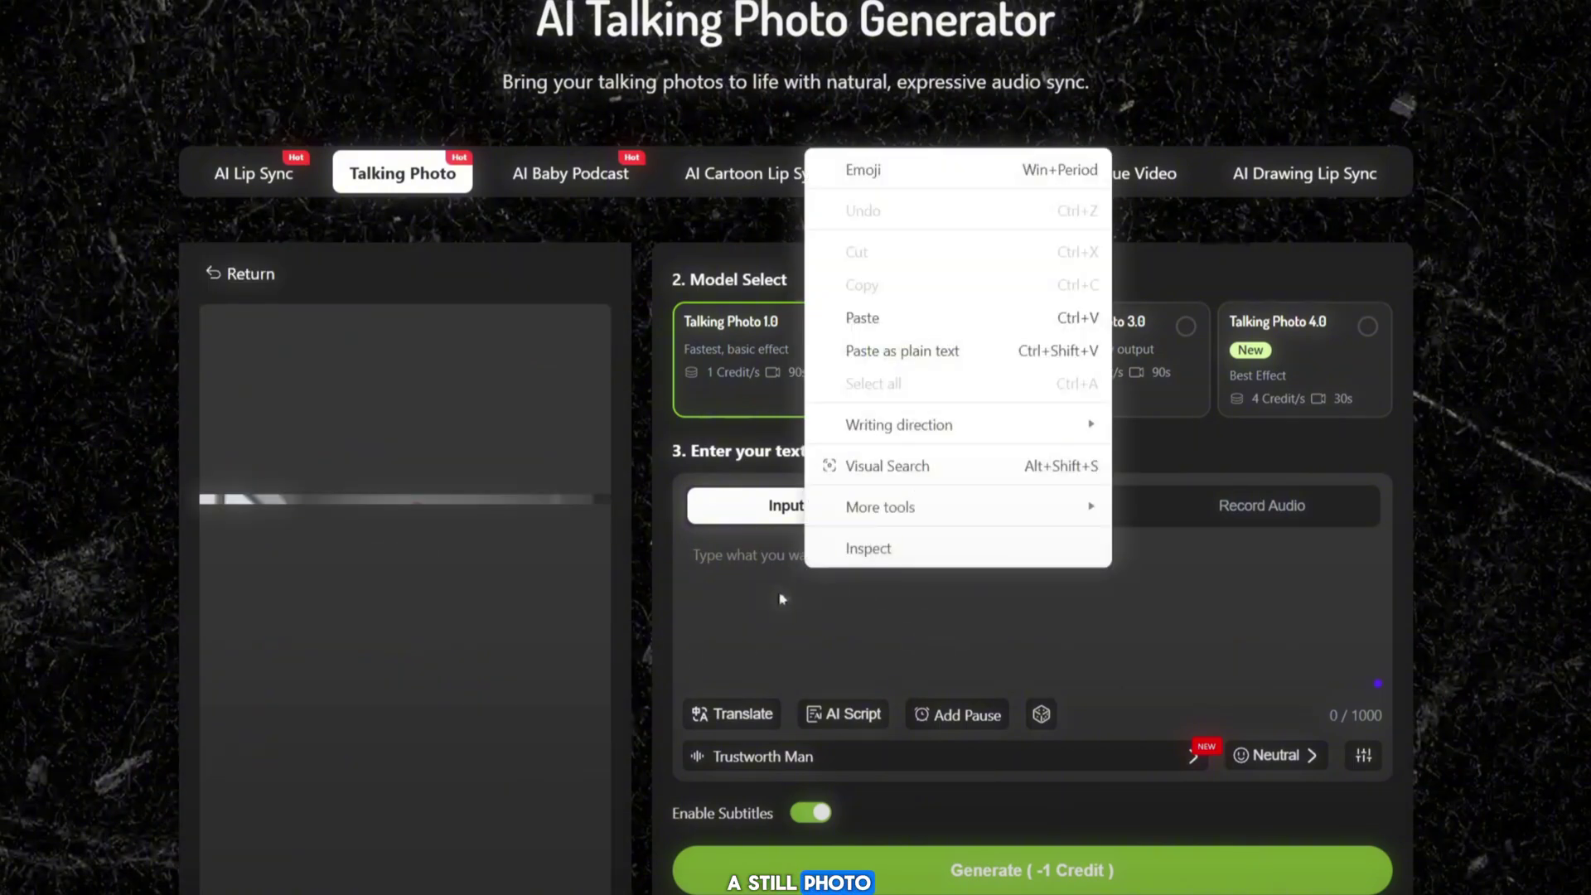
click(861, 315)
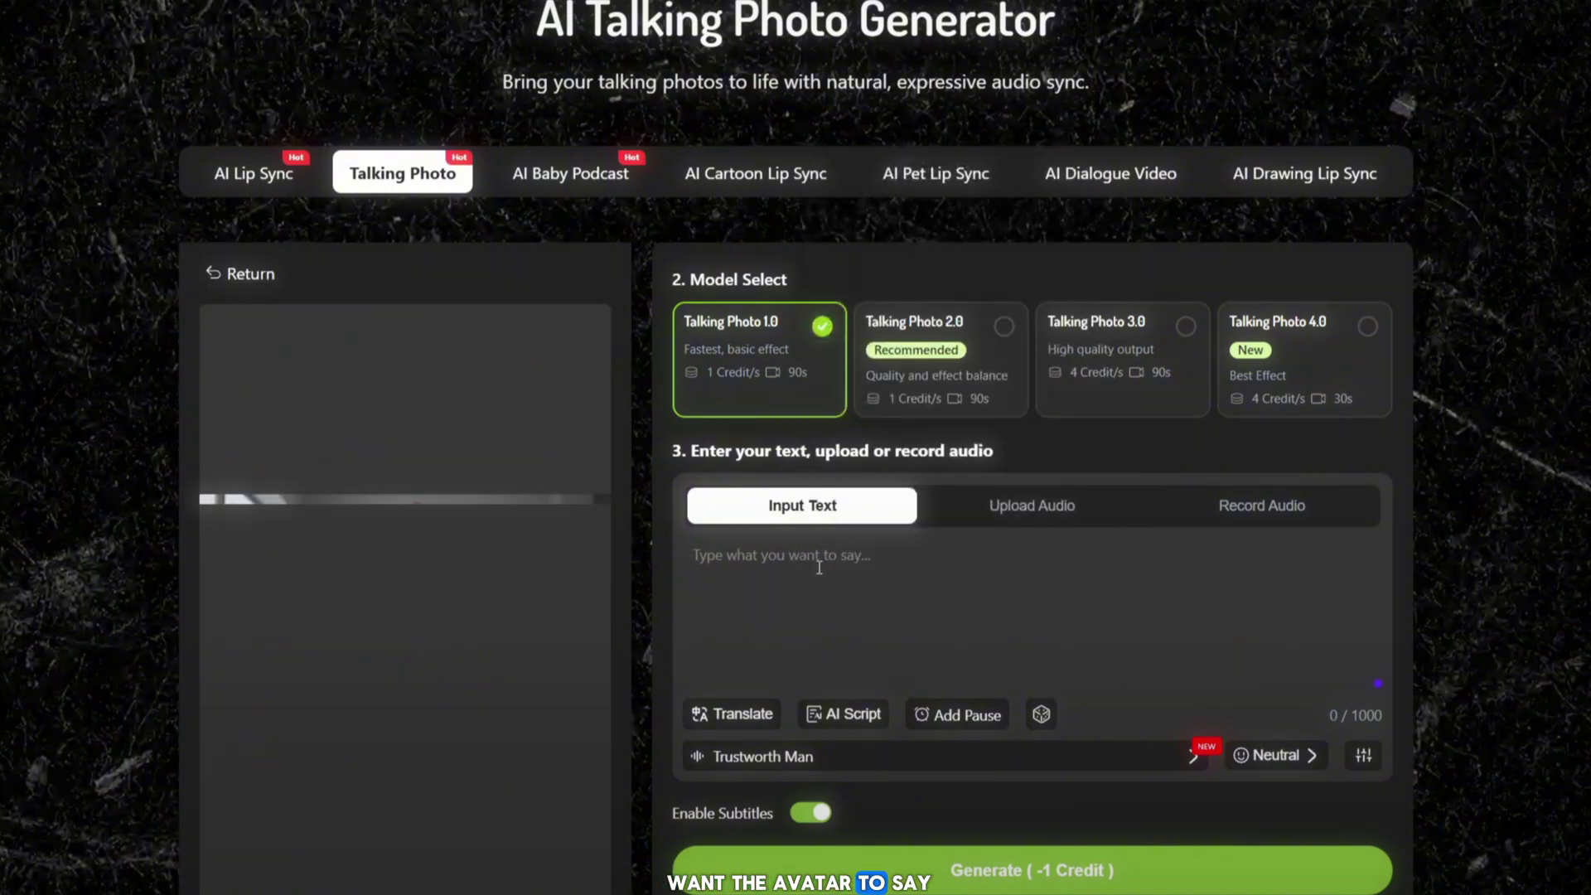
text(Hey! I'm an AI avatar, and I'm talking because of LipSync.Video. Upload a picture, add voice, and boom — instant talking animation!")
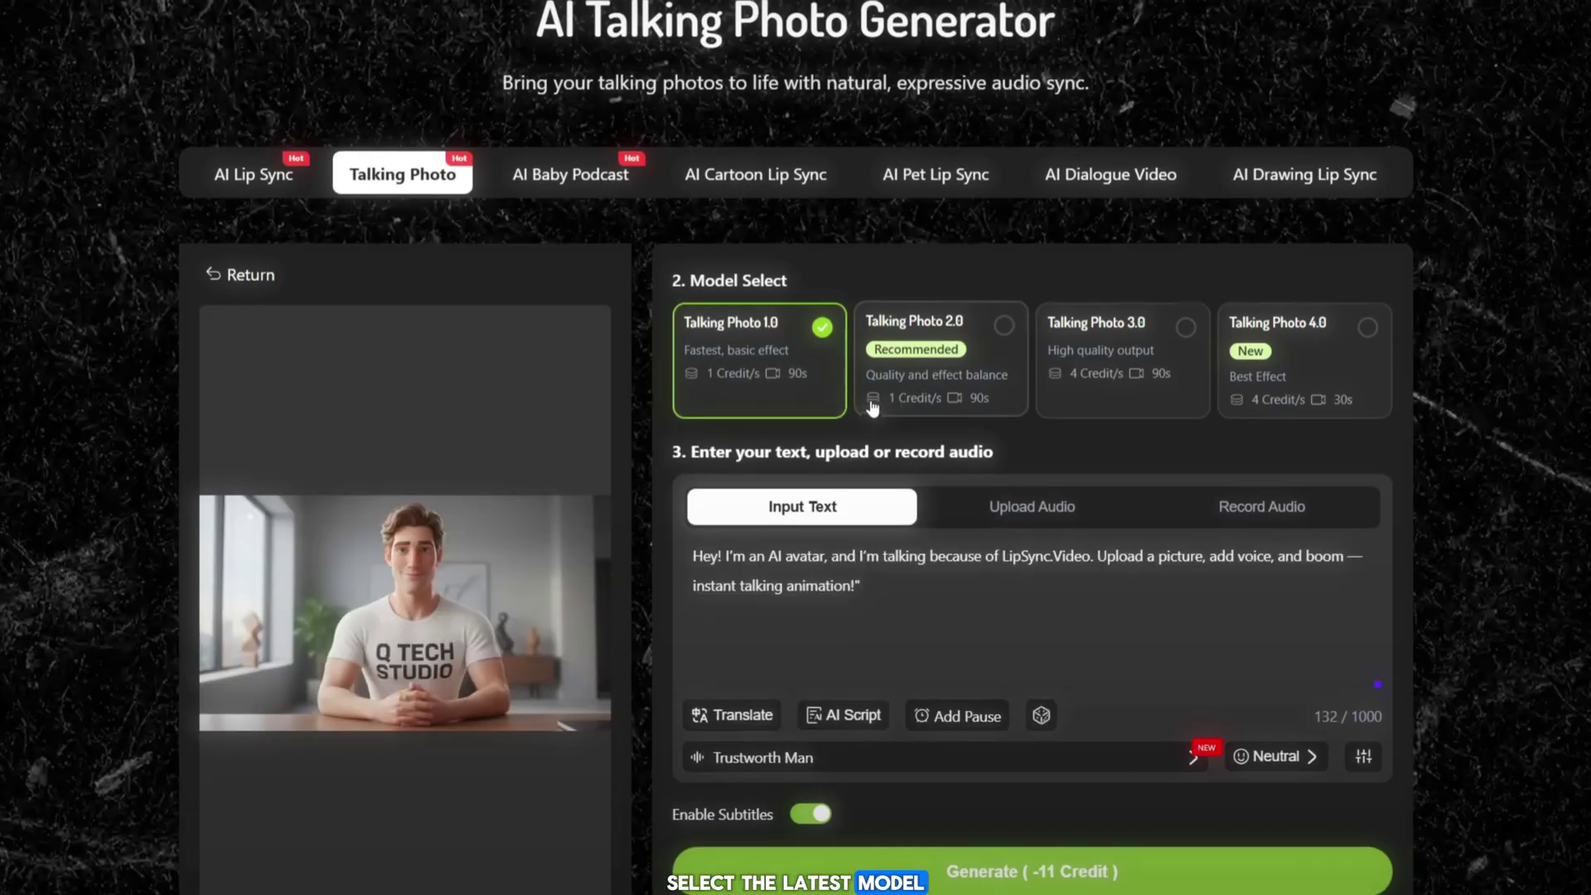
click(1333, 369)
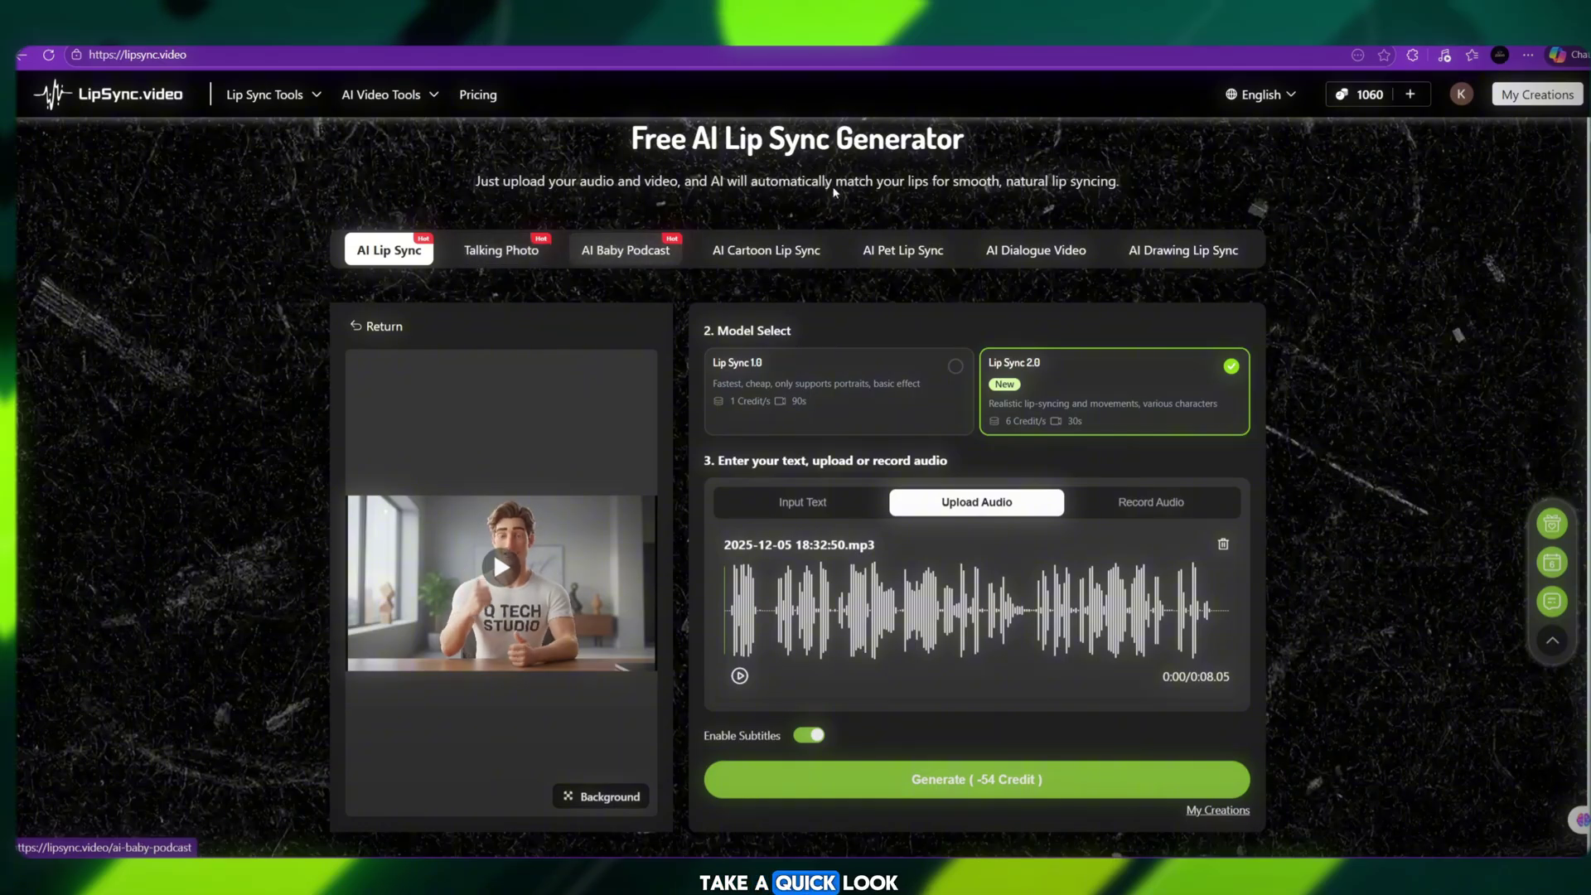
Open the Pricing page showing the Starter, Advanced and Customized credit packs.
click(478, 94)
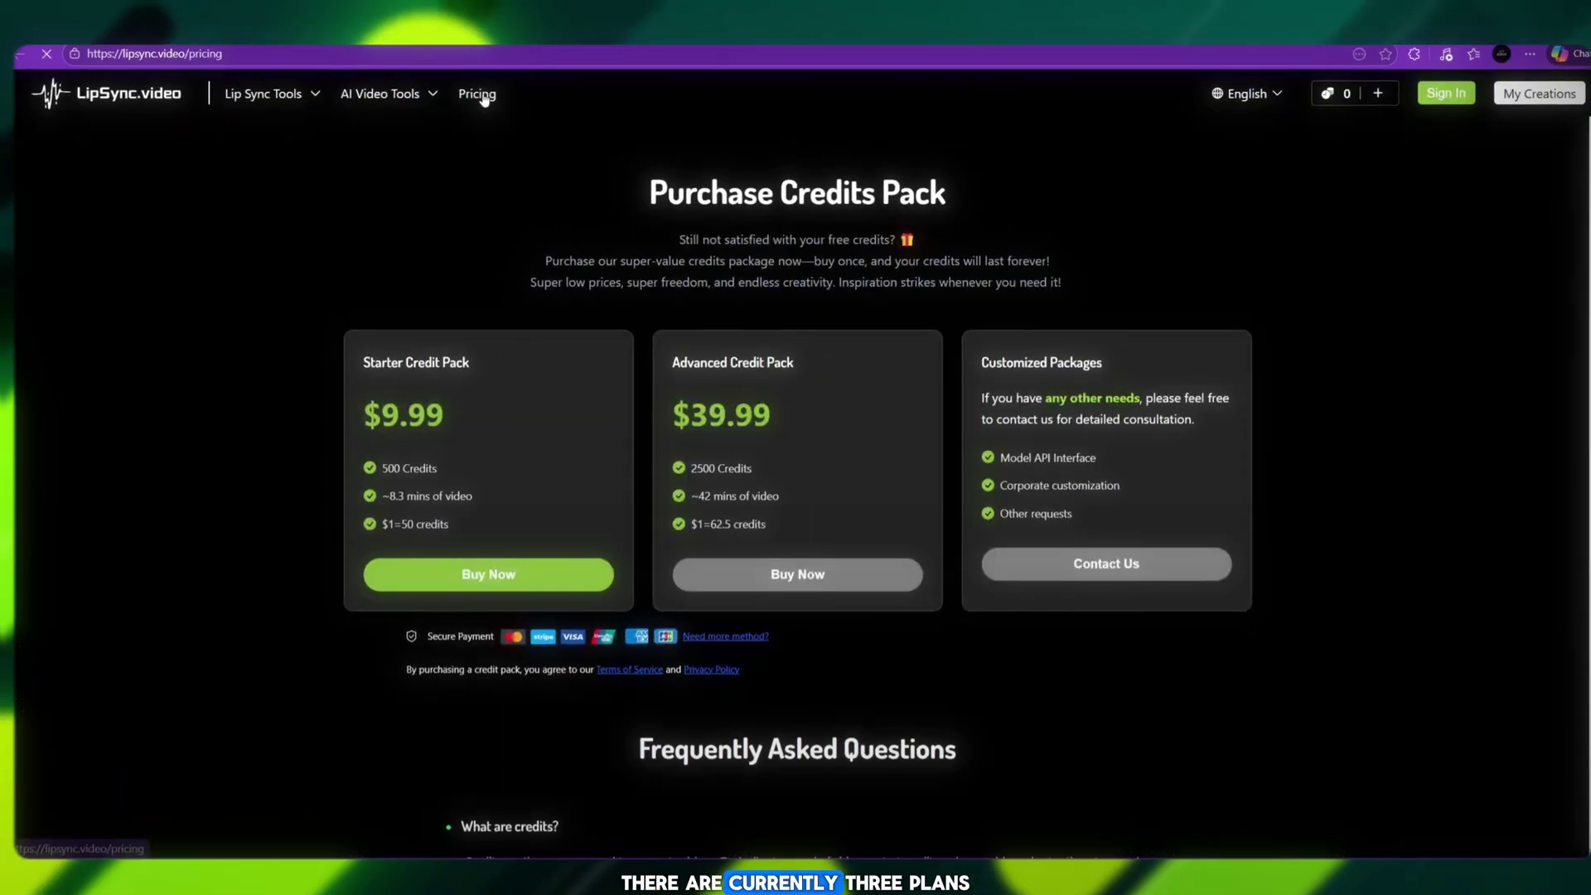